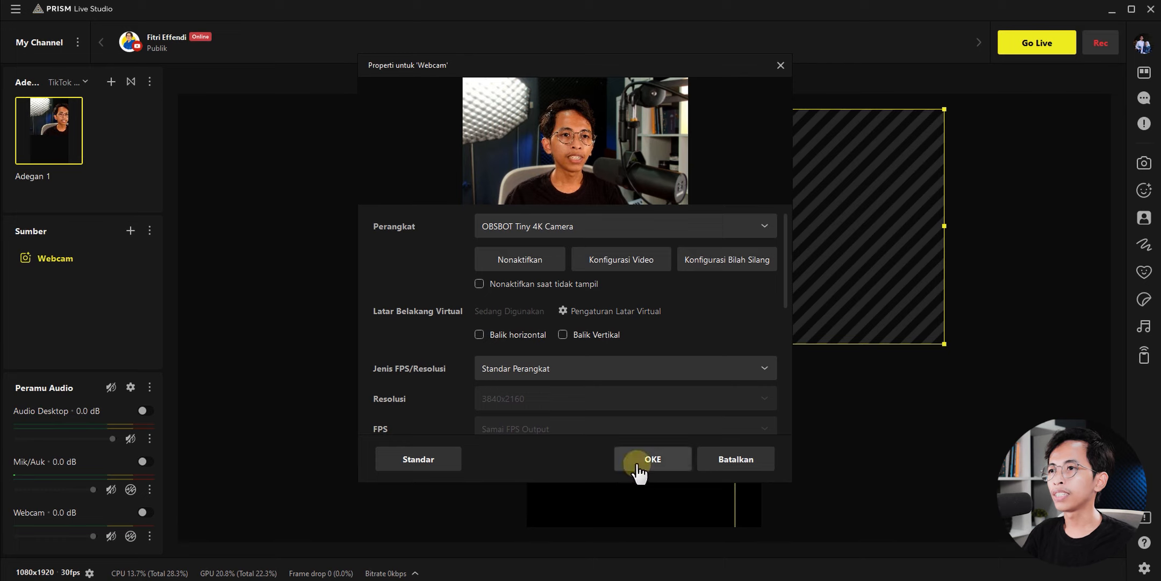
Step: Accept the webcam source settings, then scale and position the webcam image to span the canvas width in its lower half
left_click(640, 461)
left_click_drag(777, 241, 703, 331)
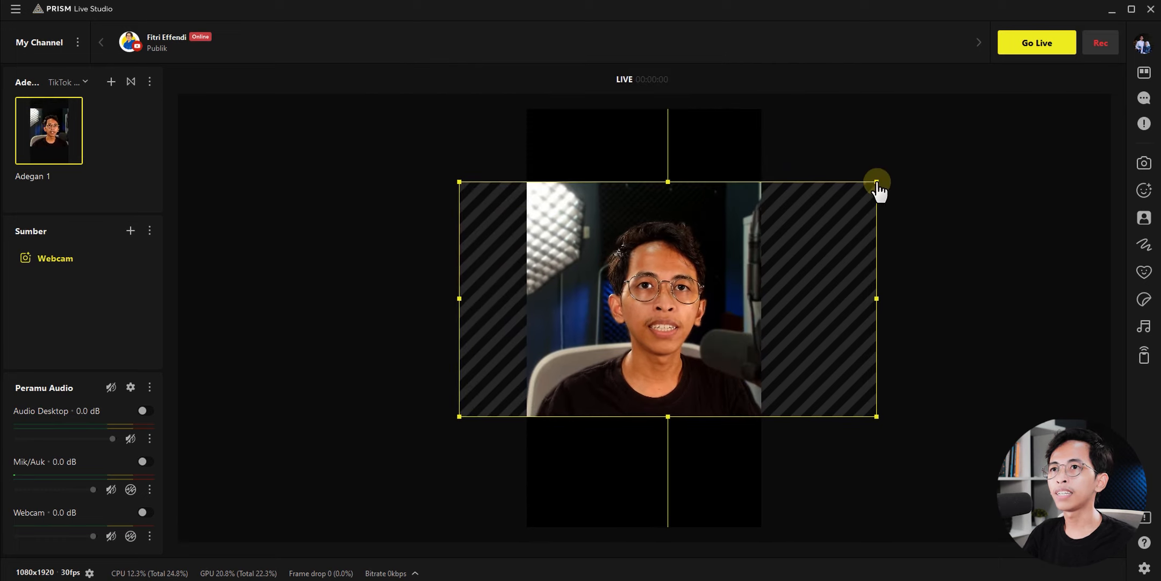
left_click_drag(877, 183, 697, 312)
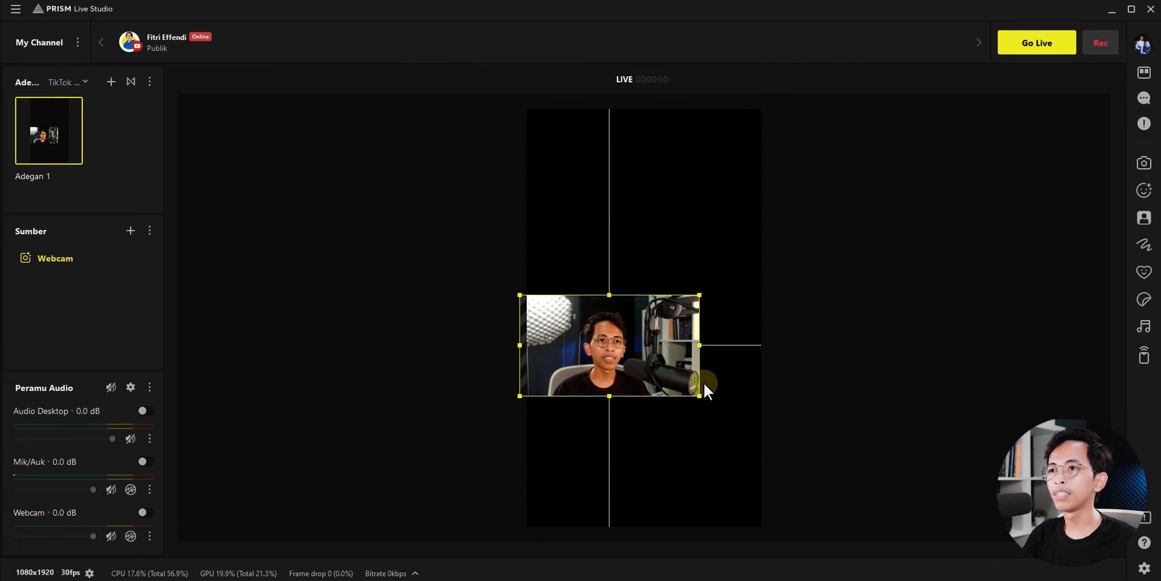
left_click_drag(700, 399, 734, 421)
left_click(883, 344)
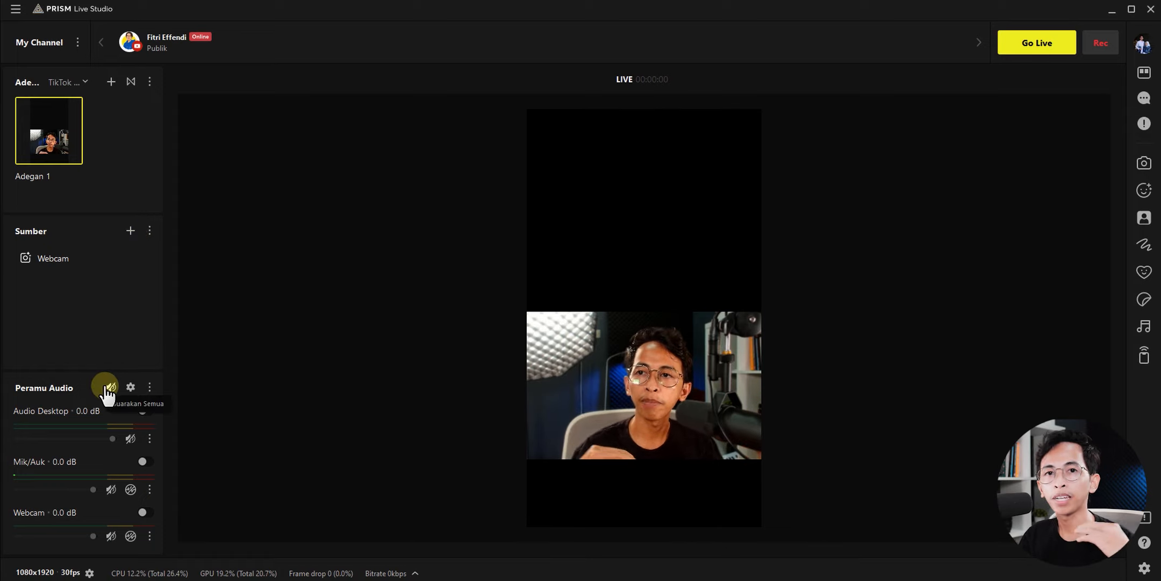
Step: Add a Video/Musik source named "Video Game" to the scene
left_click(130, 234)
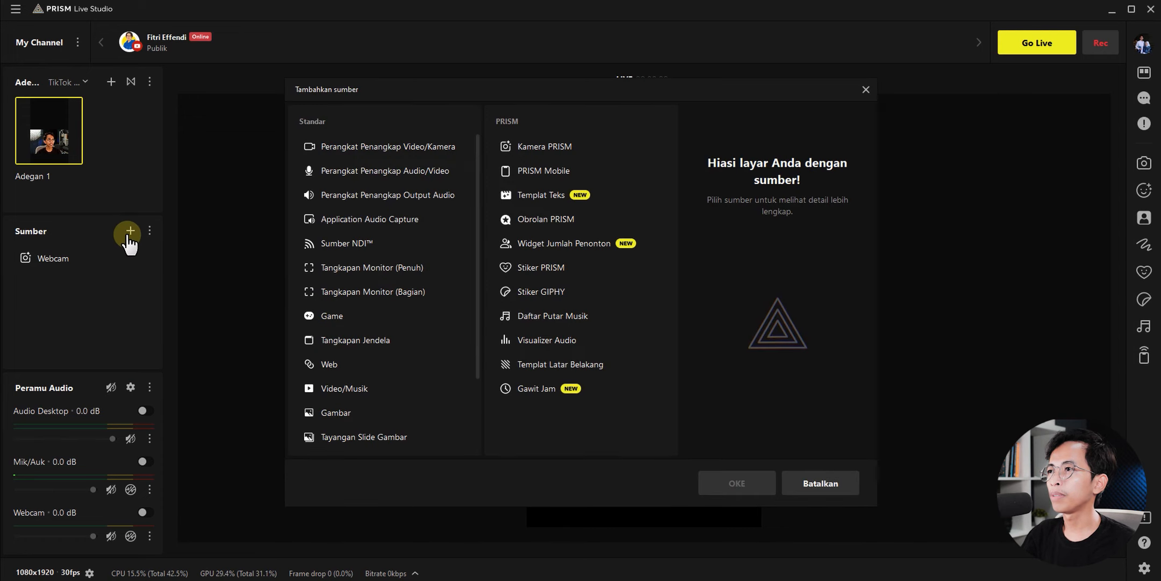
scroll(365, 330, "down", 3)
left_click(352, 318)
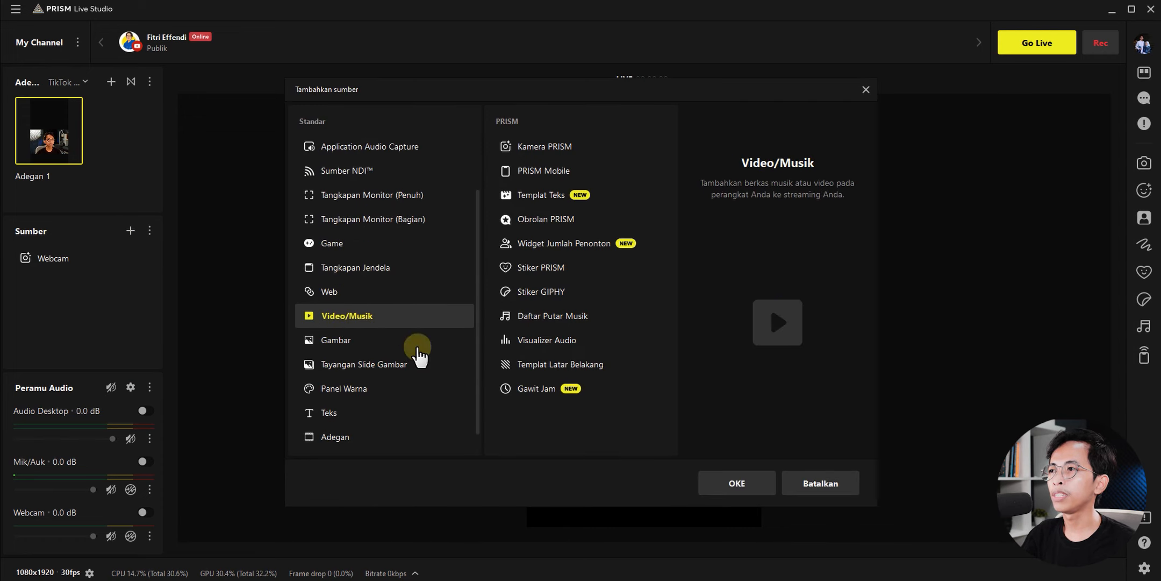
left_click(717, 486)
type("V")
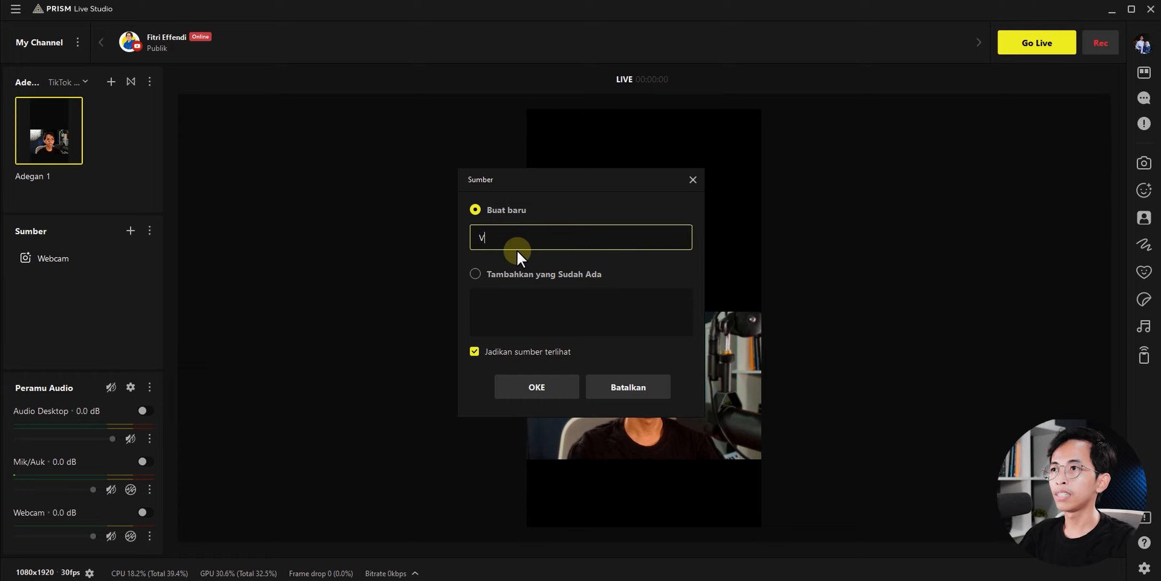
type("ideo Game")
key("Return")
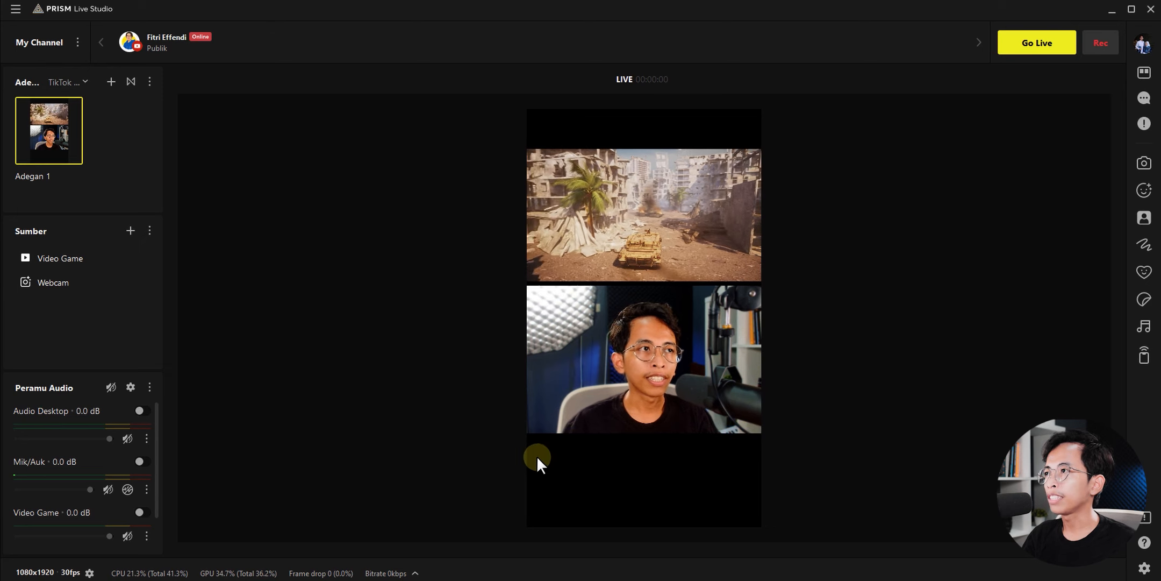
Step: Add a Templat Teks source named "Running Text" to the scene
left_click(131, 230)
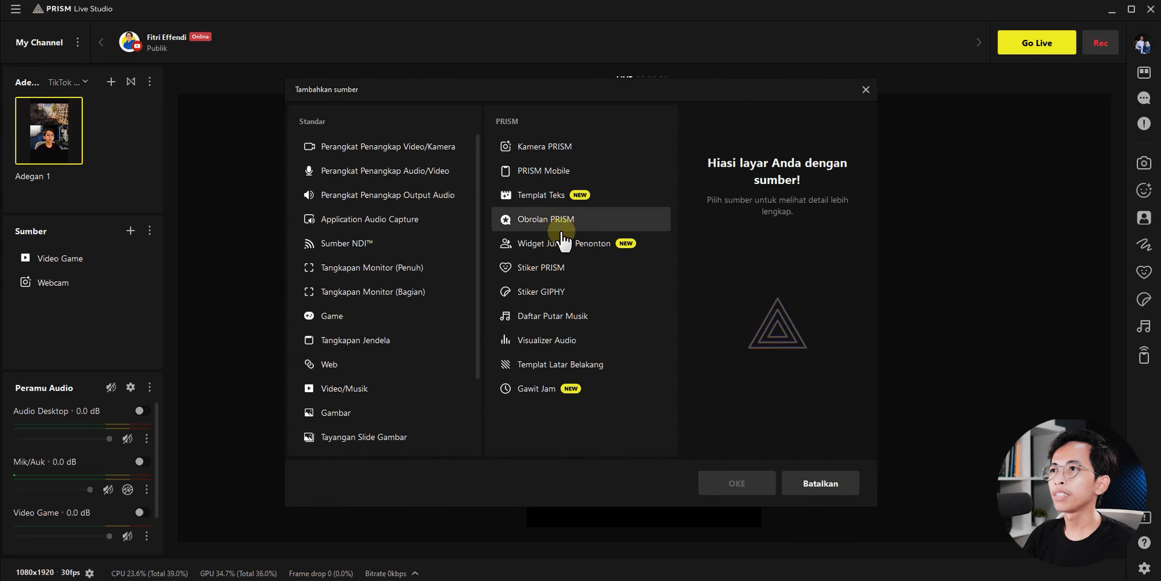
left_click(582, 200)
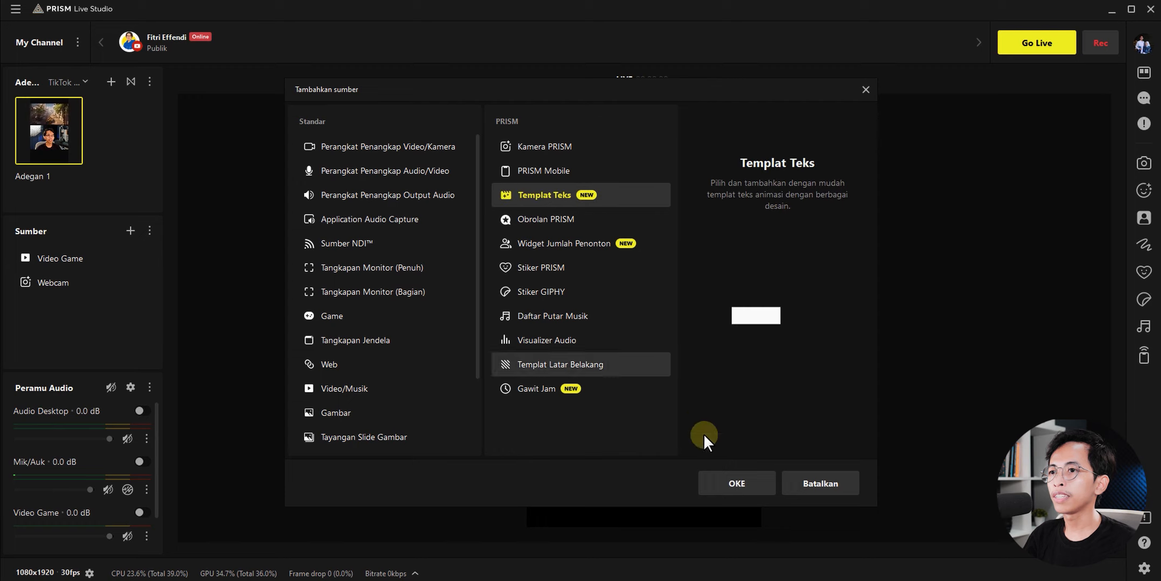
left_click(737, 483)
type("Running Text")
key("Return")
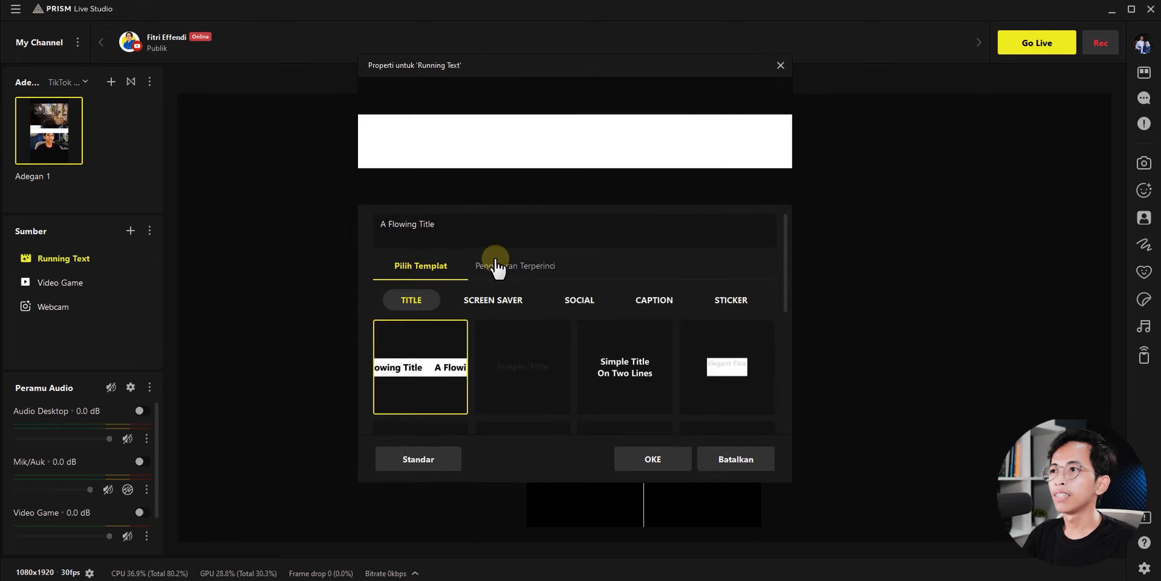
Step: Keep the flowing title template and set its text to "Live Streaming Battlefield V - Join Sekarang"
scroll(626, 352, "down", 3)
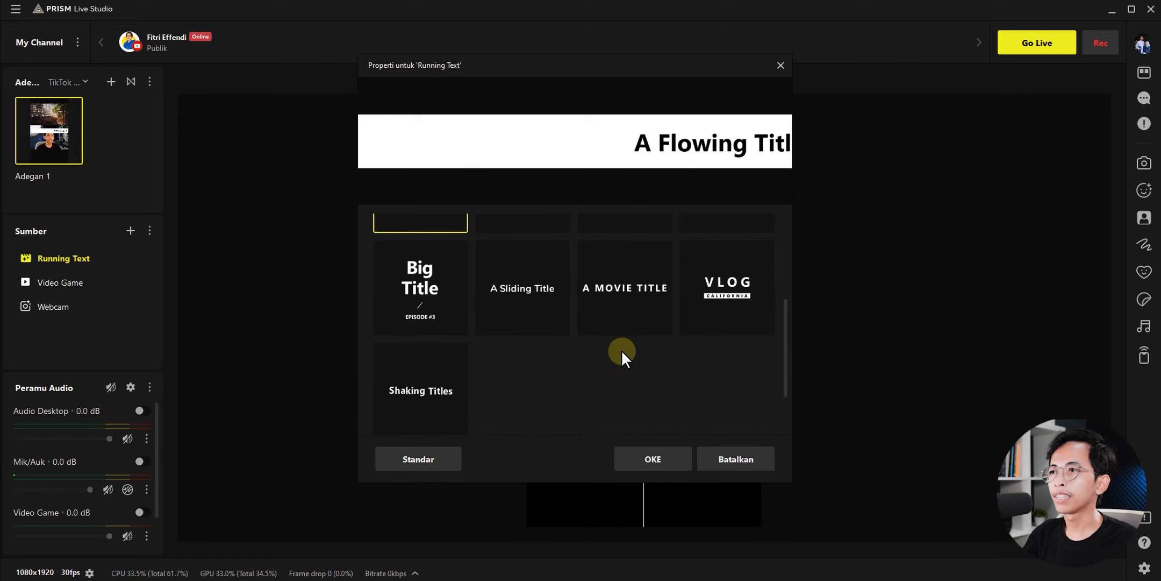
scroll(622, 350, "up", 3)
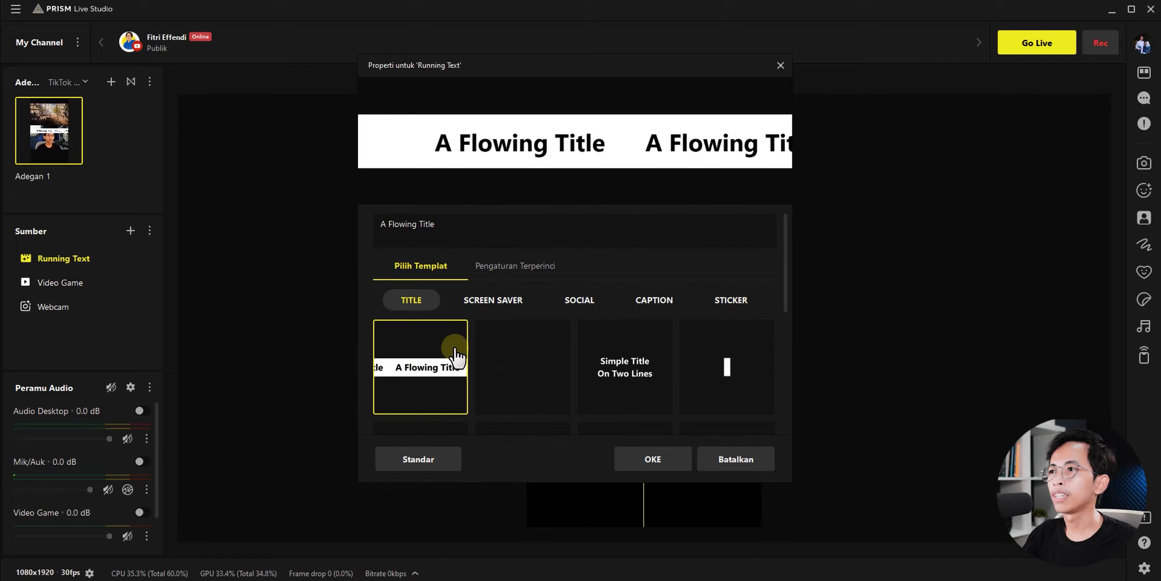
triple_click(526, 231)
type("Liv")
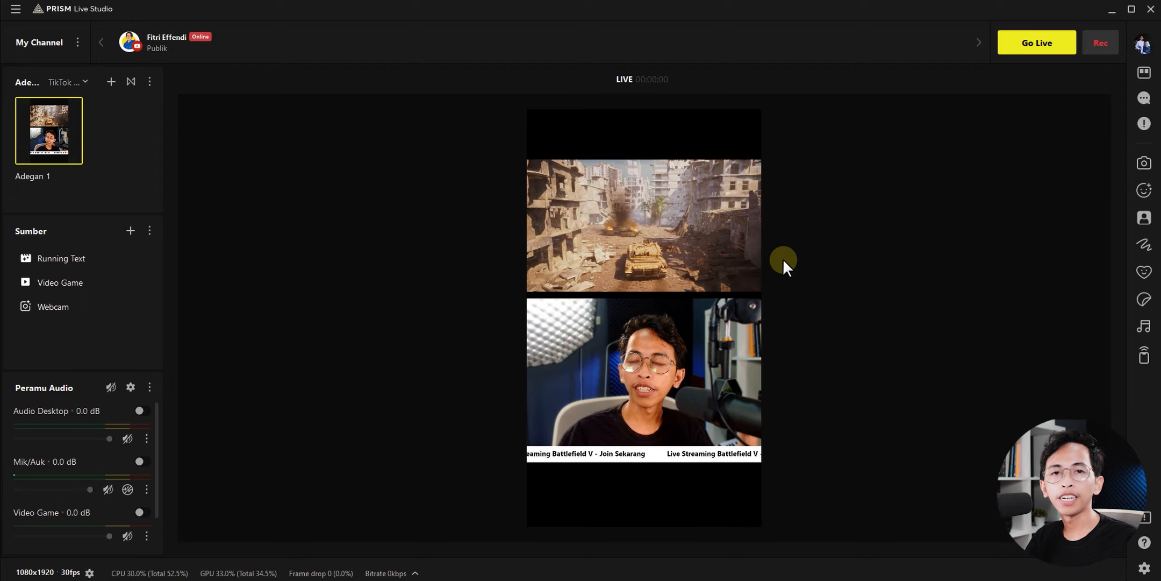
Step: Add a Templat Teks source named "IG" using the social template with the round Instagram icon
left_click(130, 232)
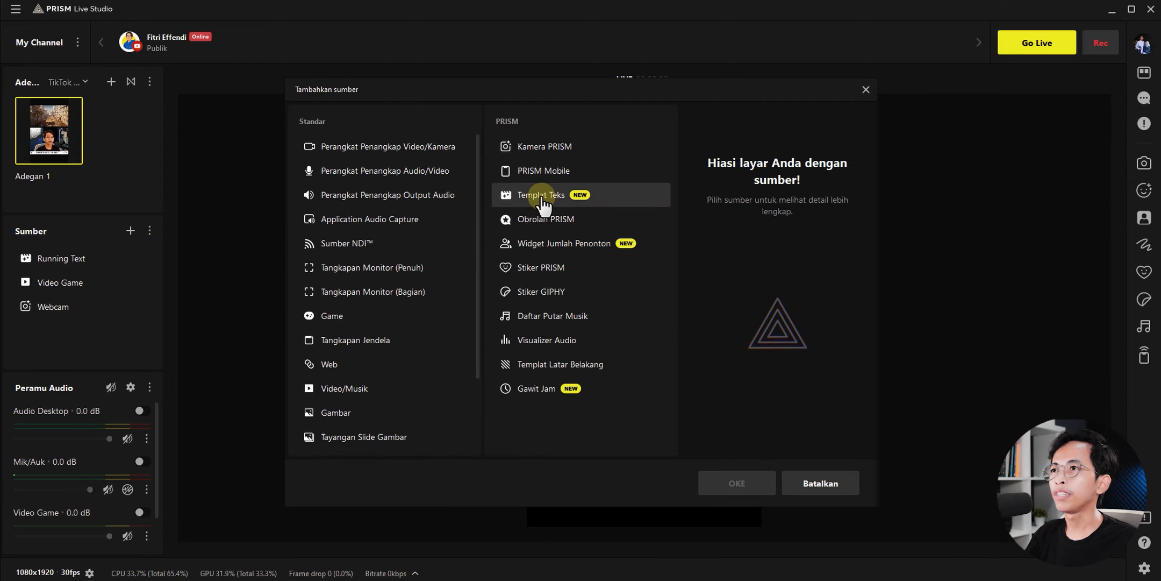
left_click(738, 482)
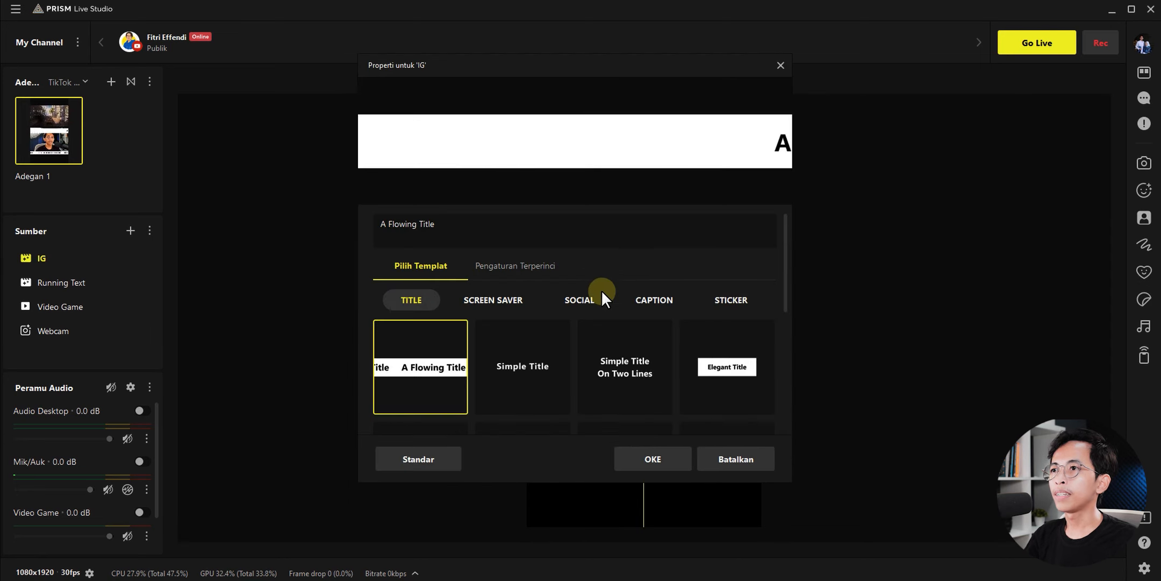
left_click(588, 301)
scroll(540, 356, "down", 2)
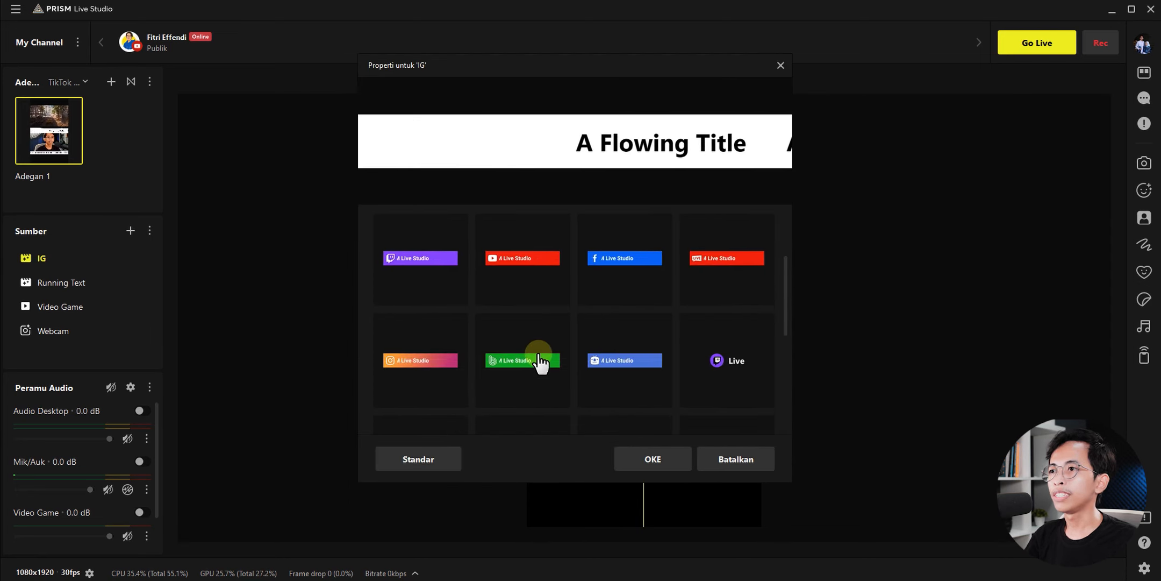
scroll(539, 360, "down", 5)
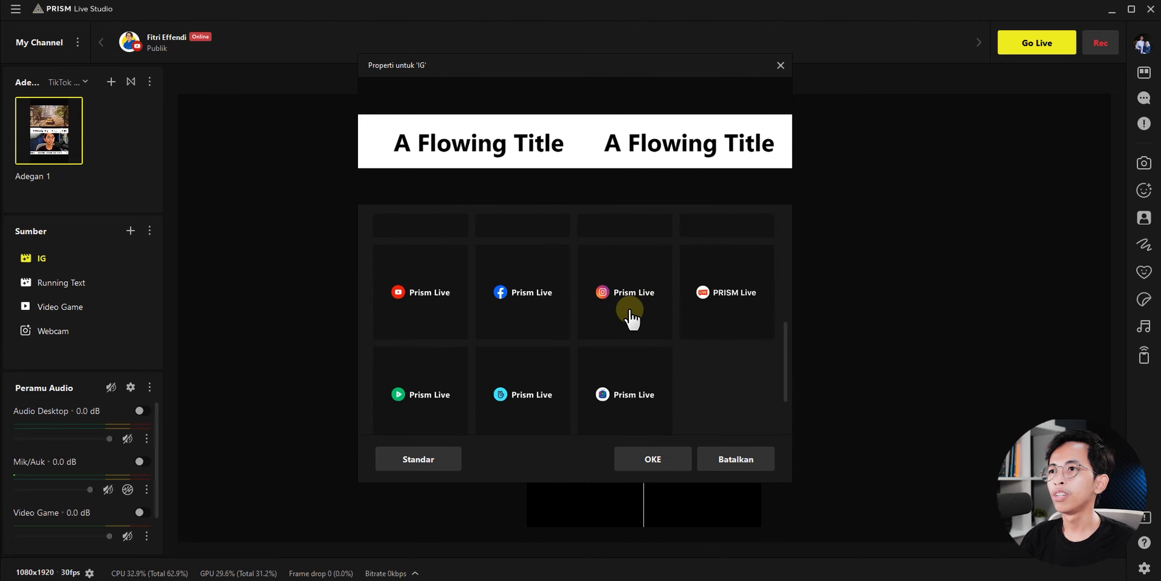
left_click(629, 313)
scroll(505, 312, "up", 7)
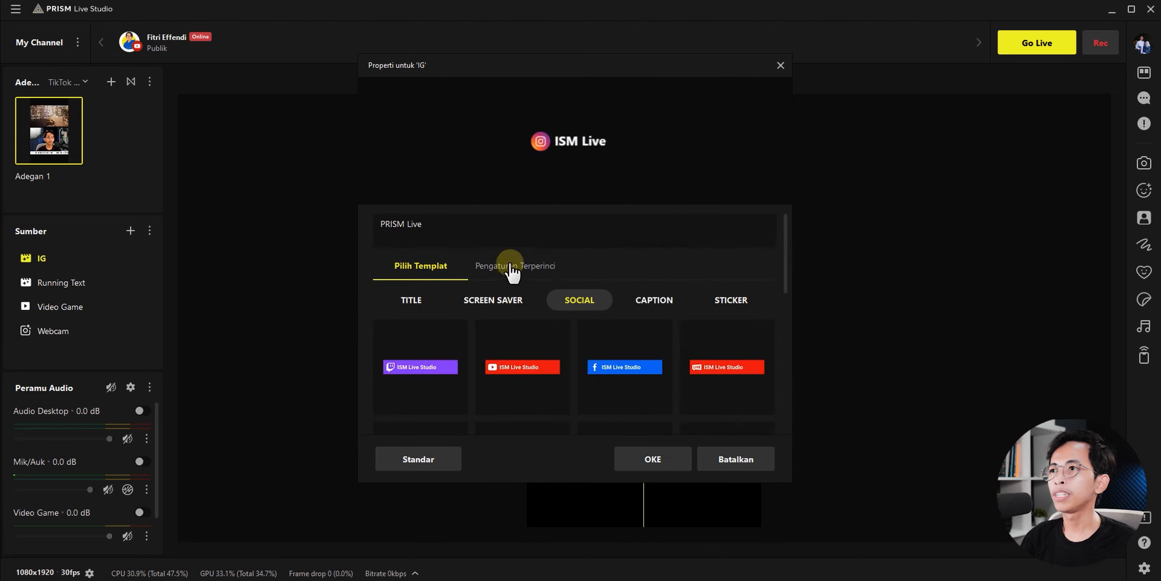
Step: Set the Instagram template's text to "Bang Tutorial" in the detailed settings and accept the source properties
left_click(512, 267)
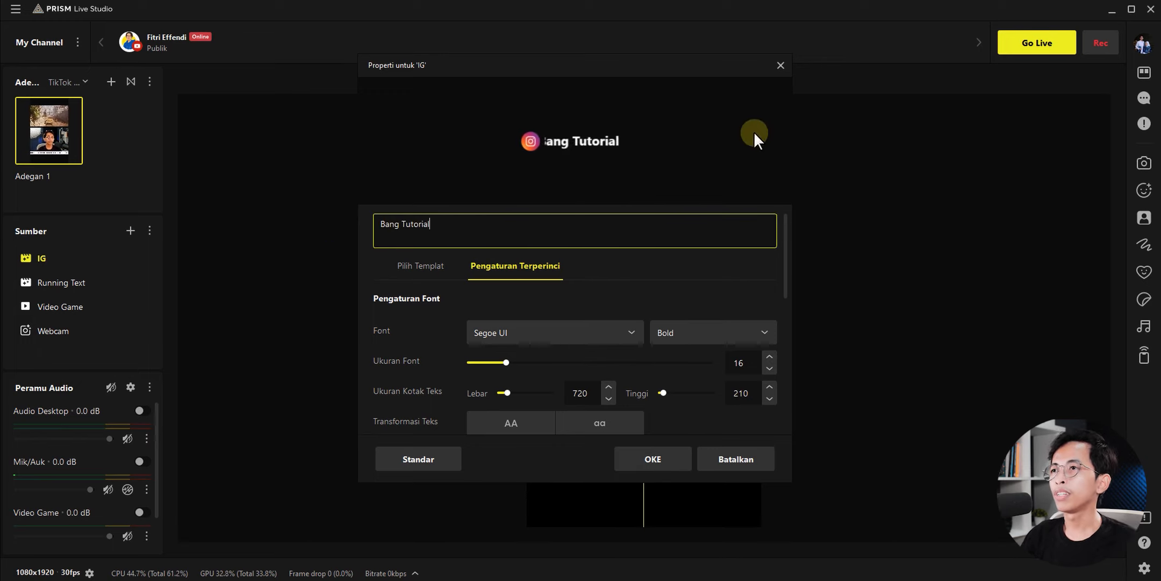
scroll(420, 328, "down", 6)
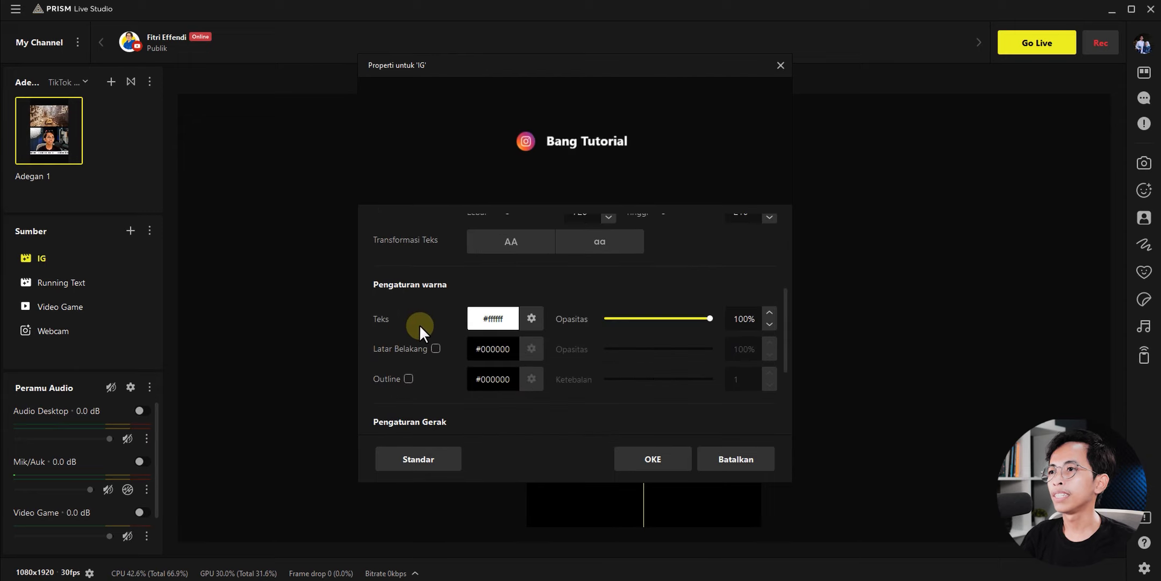
left_click(652, 459)
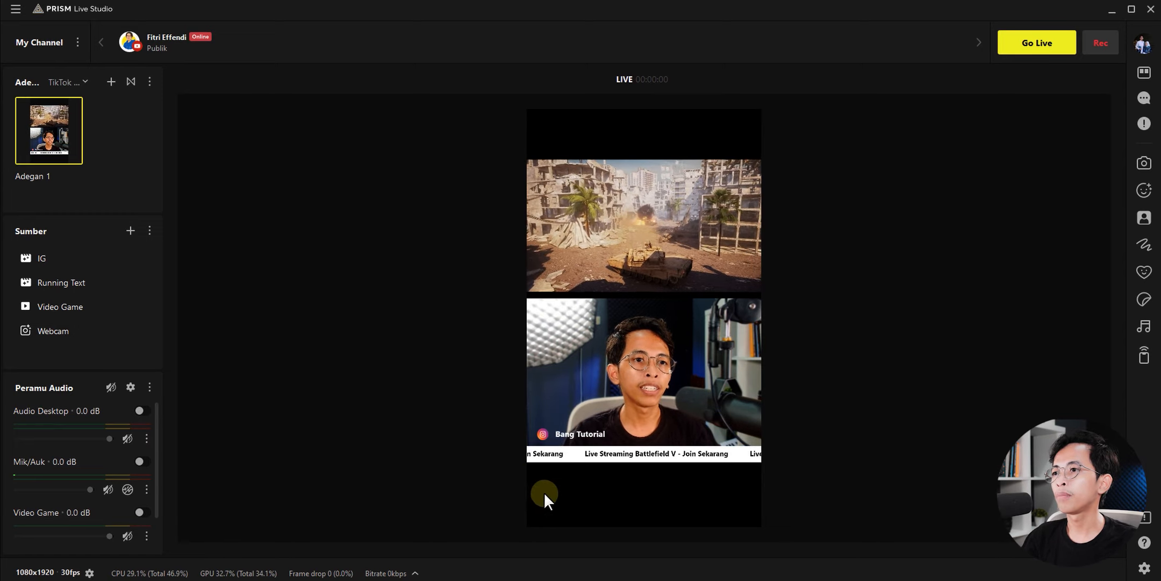
Step: Add a Templat Latar Belakang source named "BG" to the scene
left_click(130, 231)
left_click(598, 368)
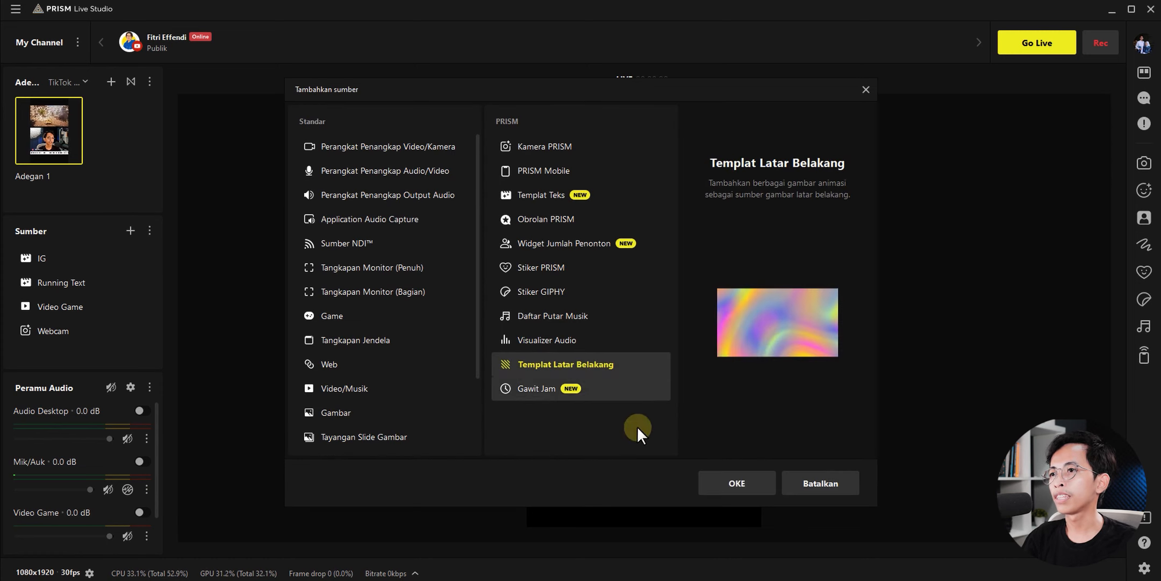
left_click(749, 484)
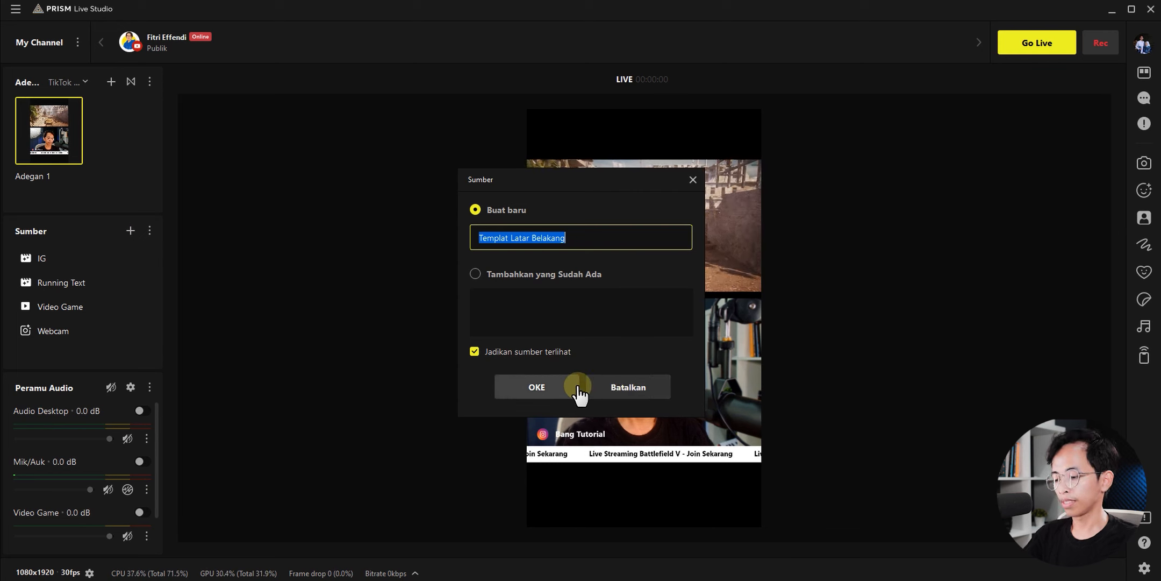
type("BG")
left_click(518, 386)
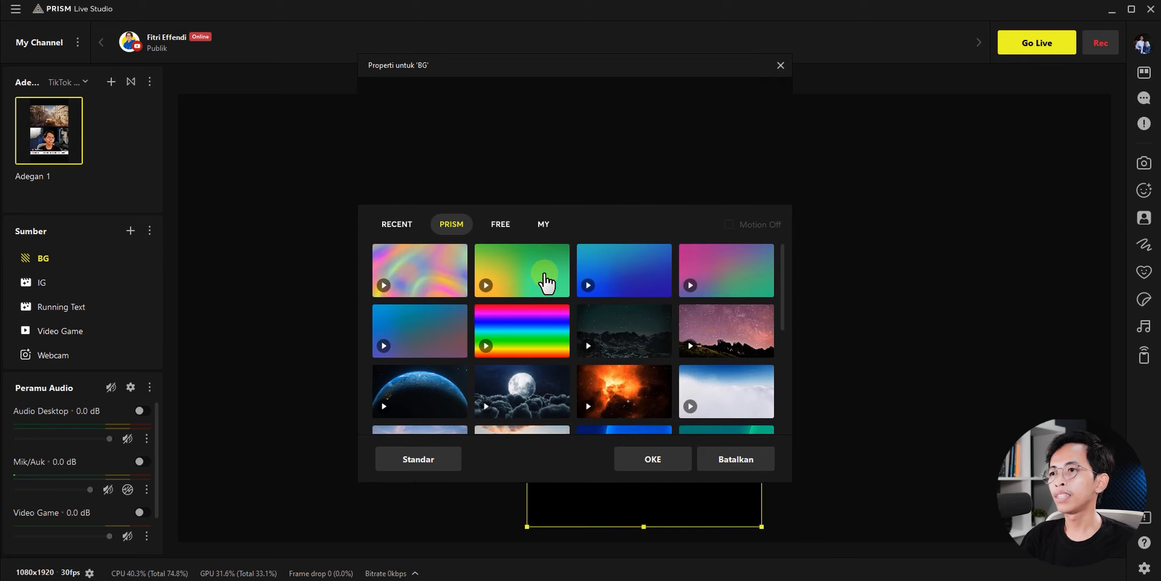
Step: Import a custom blurred blue-purple image into the personal backgrounds and apply it to the BG source
scroll(545, 280, "down", 4)
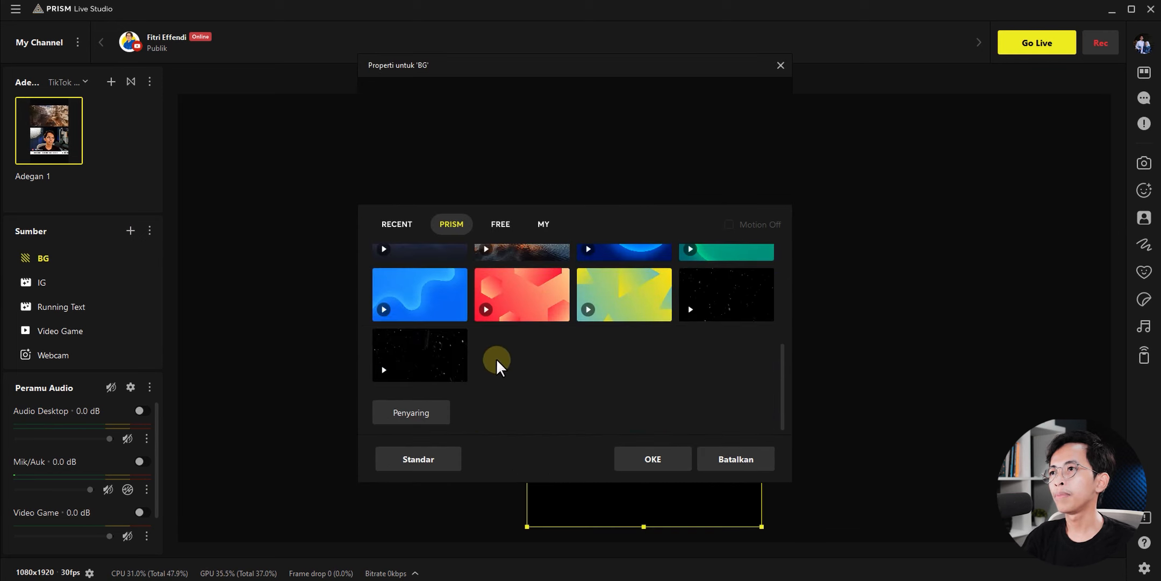
scroll(496, 344, "up", 4)
left_click(500, 225)
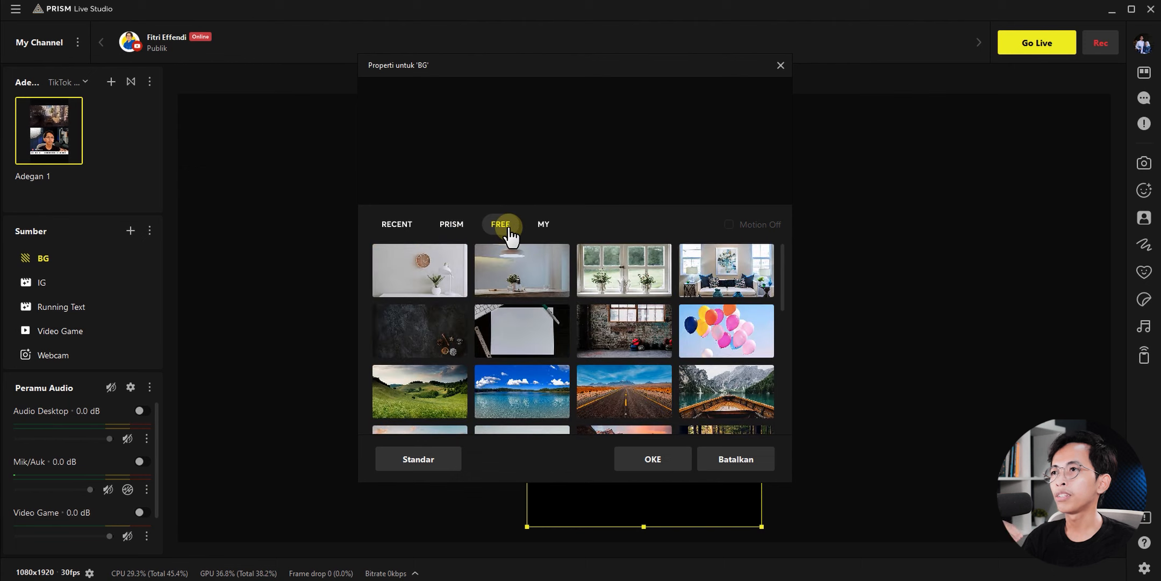
left_click(543, 224)
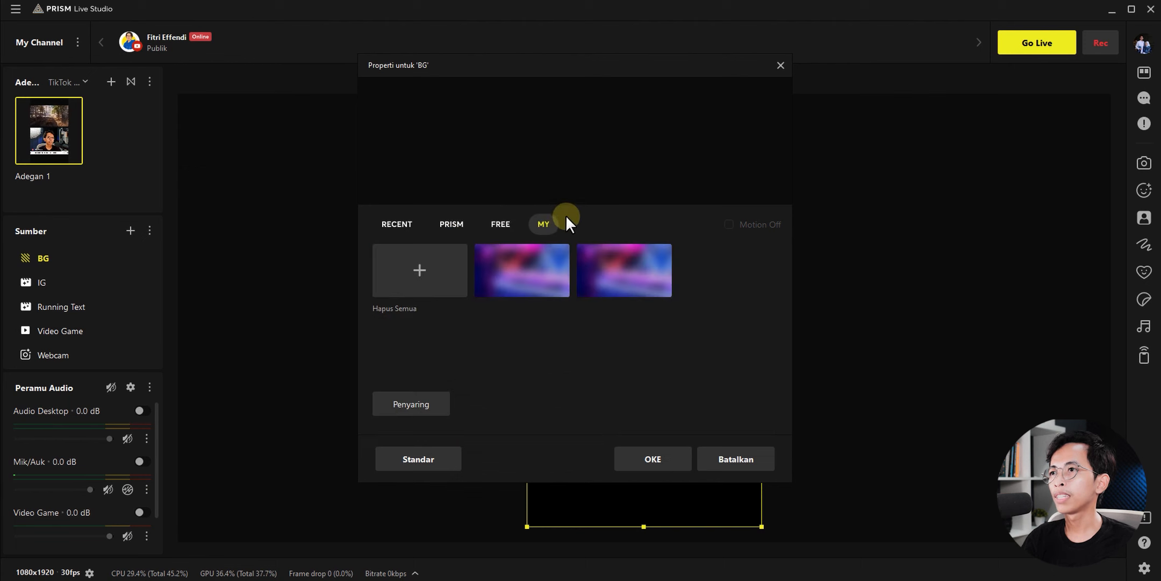
left_click(437, 270)
double_click(494, 144)
left_click(528, 257)
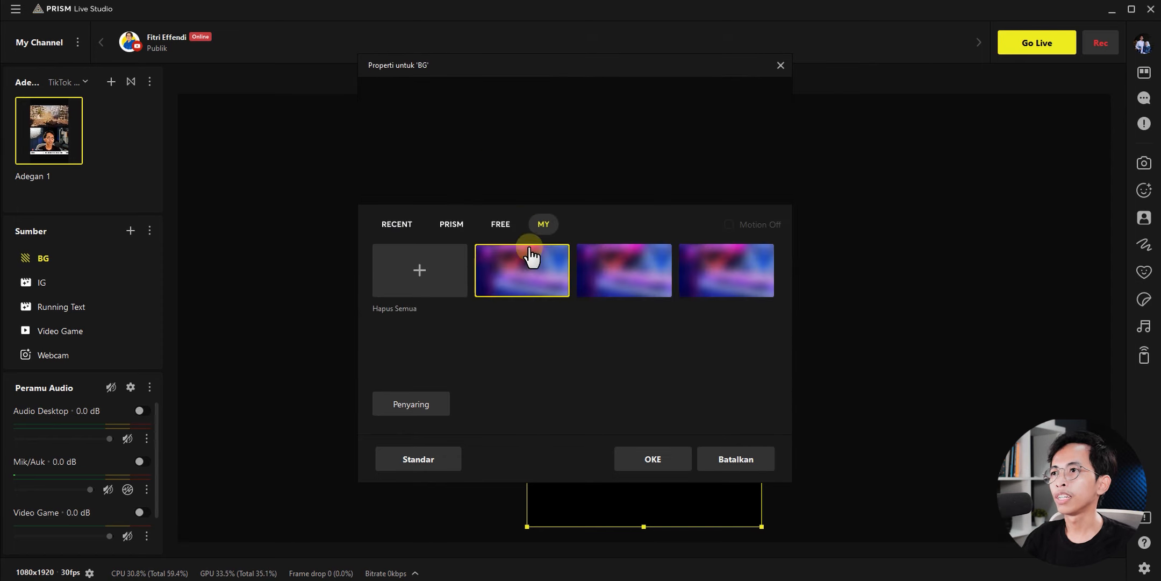
left_click(653, 459)
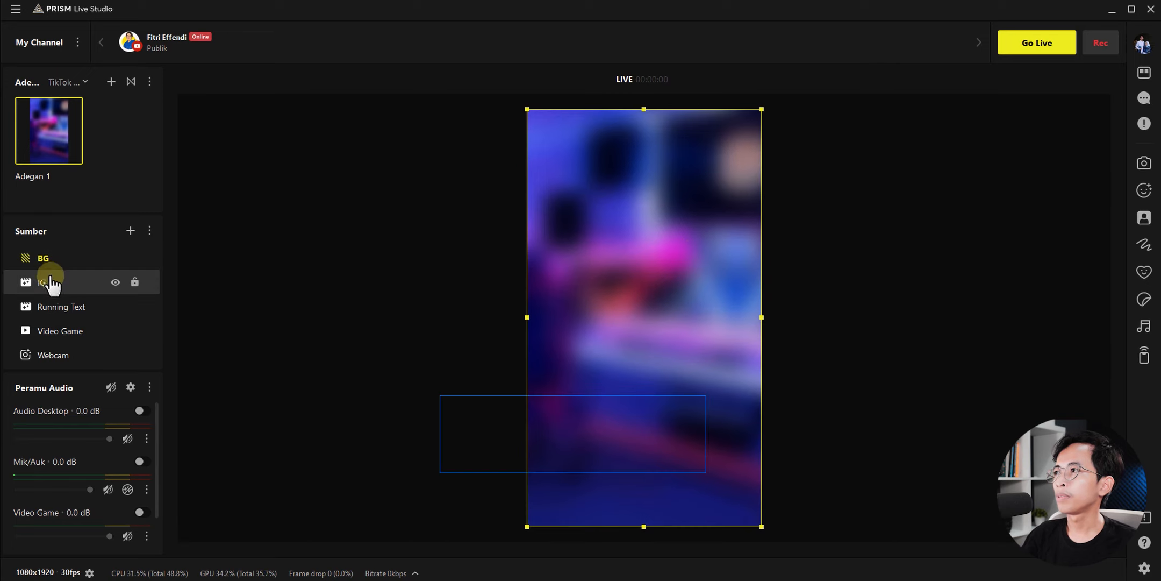
Step: Move the BG source to the bottom of the source order, behind all other sources
left_click(44, 261)
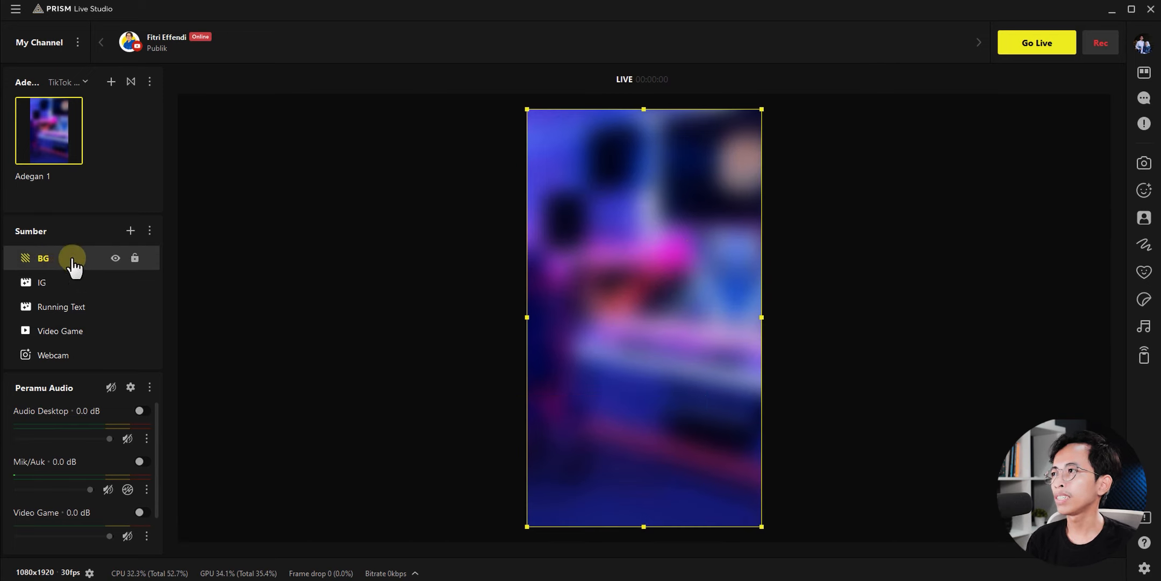
right_click(45, 262)
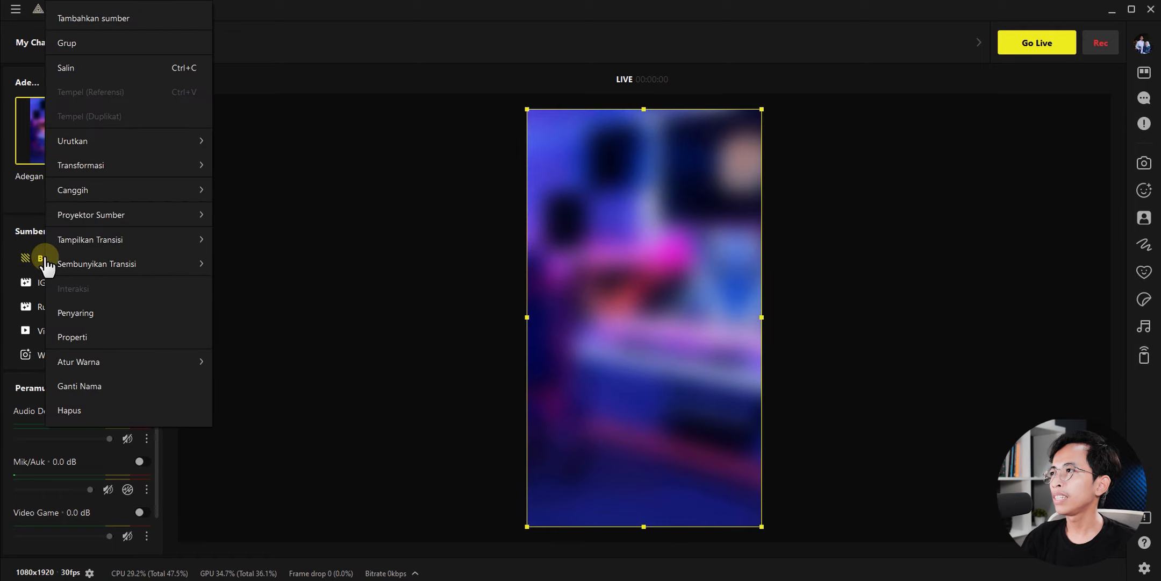
mouse_move(99, 142)
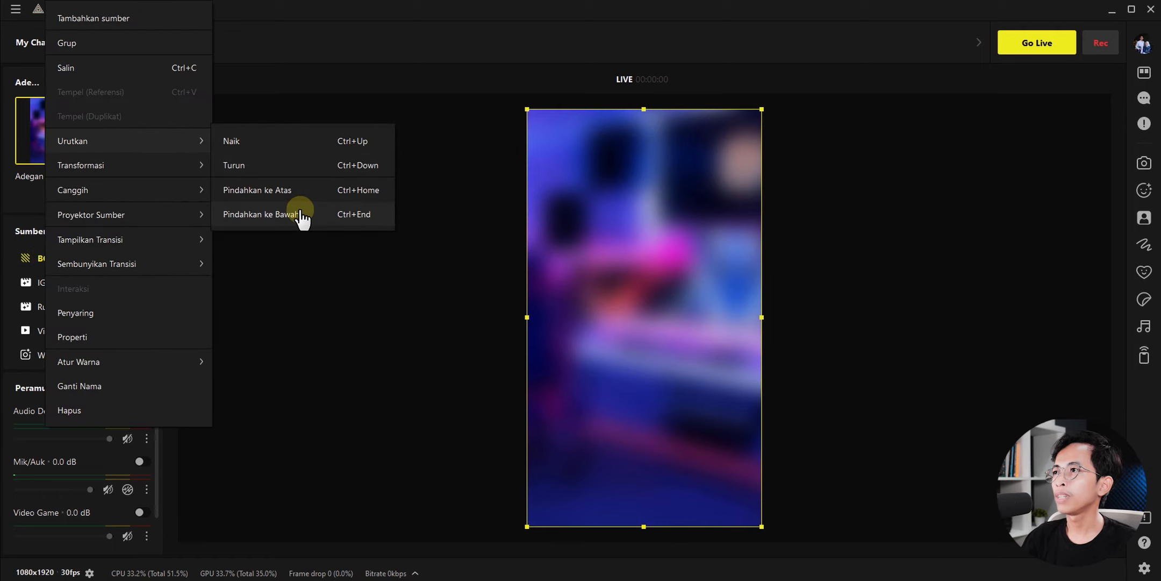
left_click(244, 215)
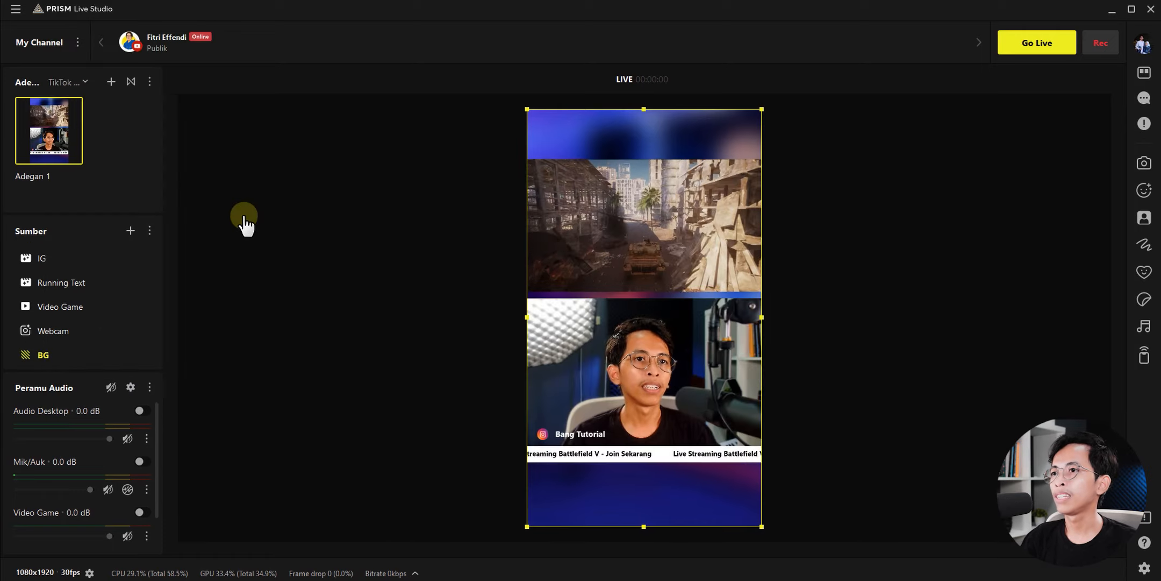
Step: Add a Panel Warna source to the scene, keeping its default name
left_click(130, 230)
scroll(357, 357, "down", 3)
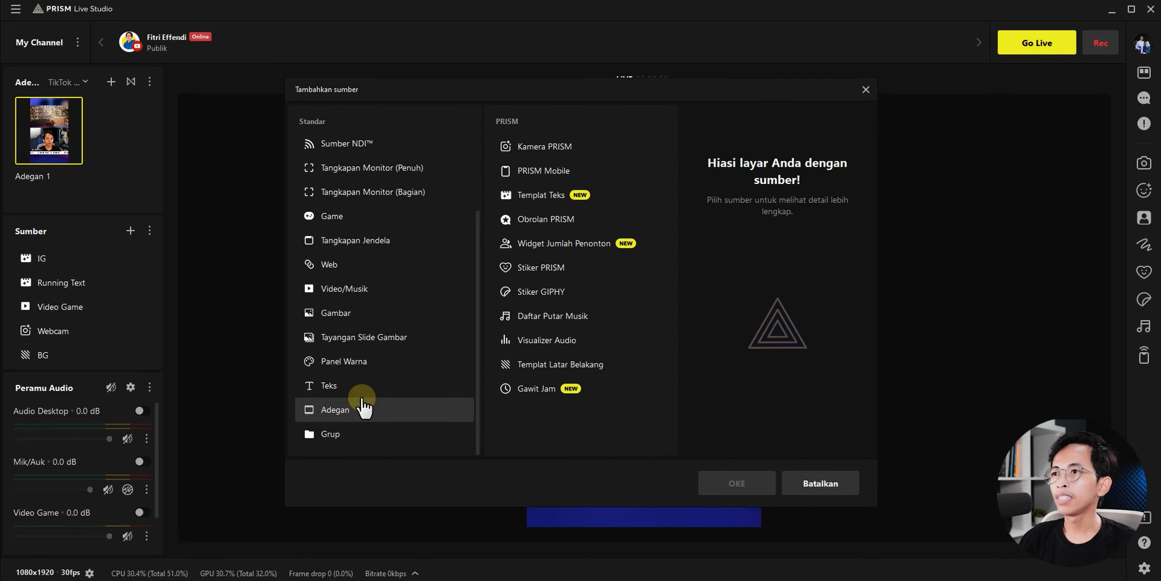
double_click(363, 360)
left_click(546, 384)
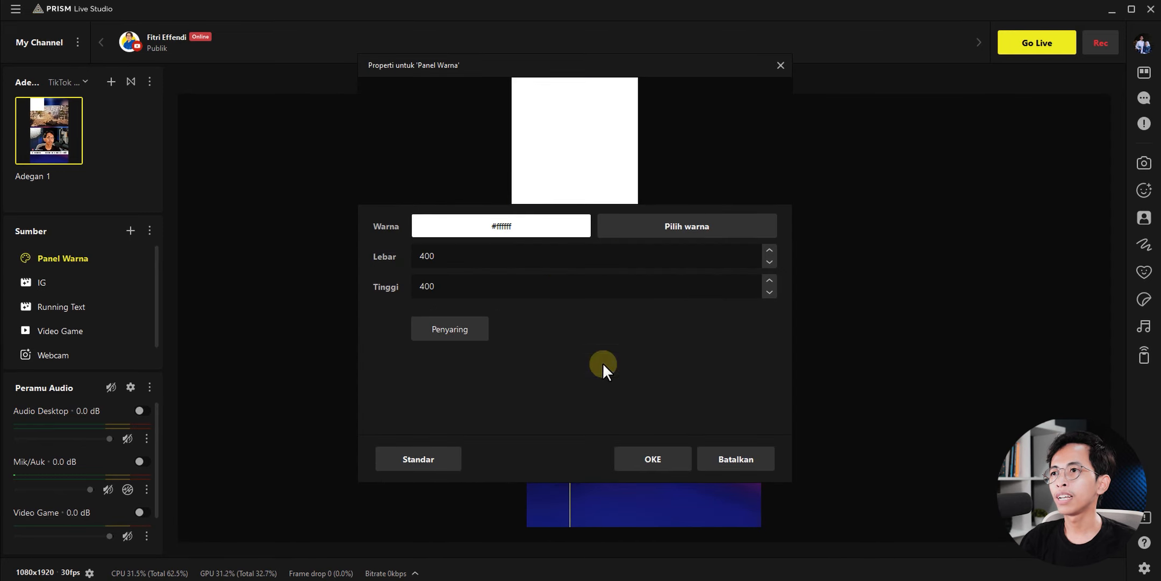
Step: Accept the white color panel's default properties, then reshape it into a thin full-width strip between the game video and the webcam
left_click(652, 458)
left_click_drag(613, 195, 762, 342)
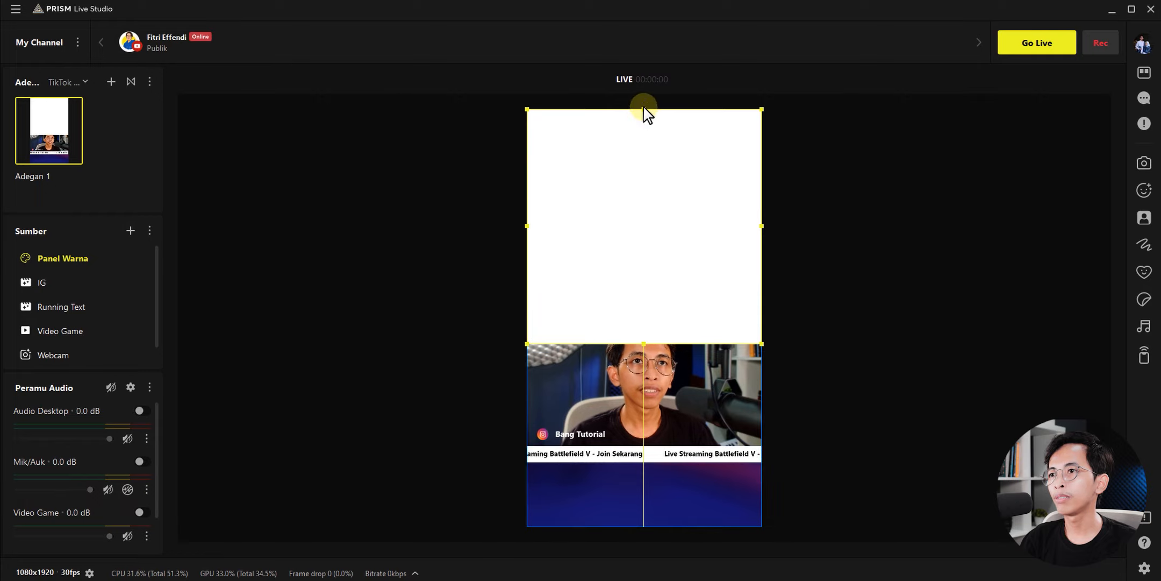
left_click_drag(644, 109, 646, 292)
left_click_drag(644, 343, 645, 298)
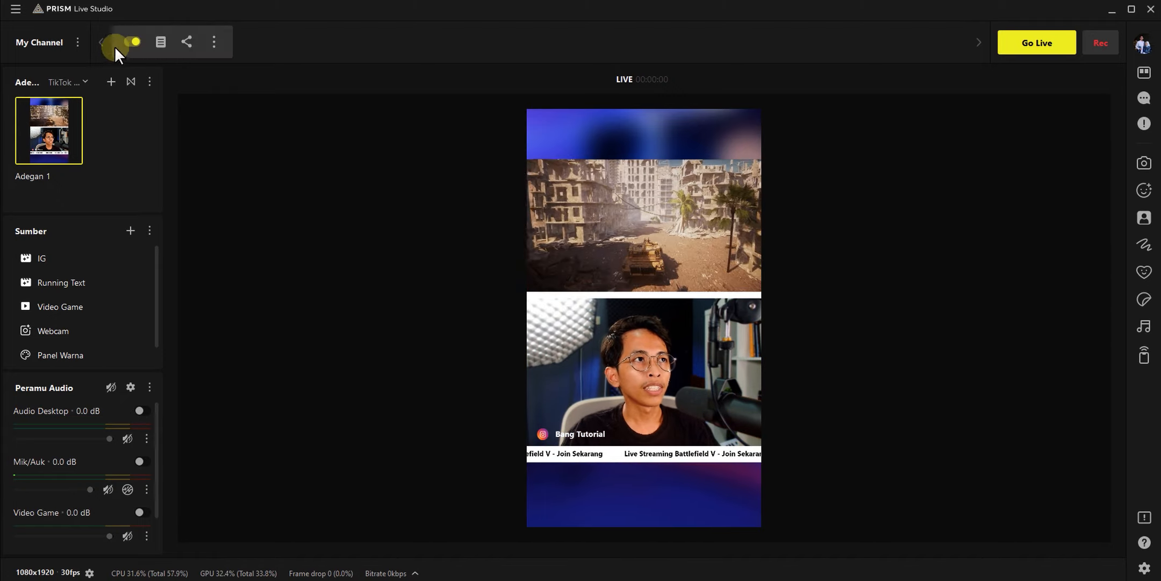
left_click(78, 42)
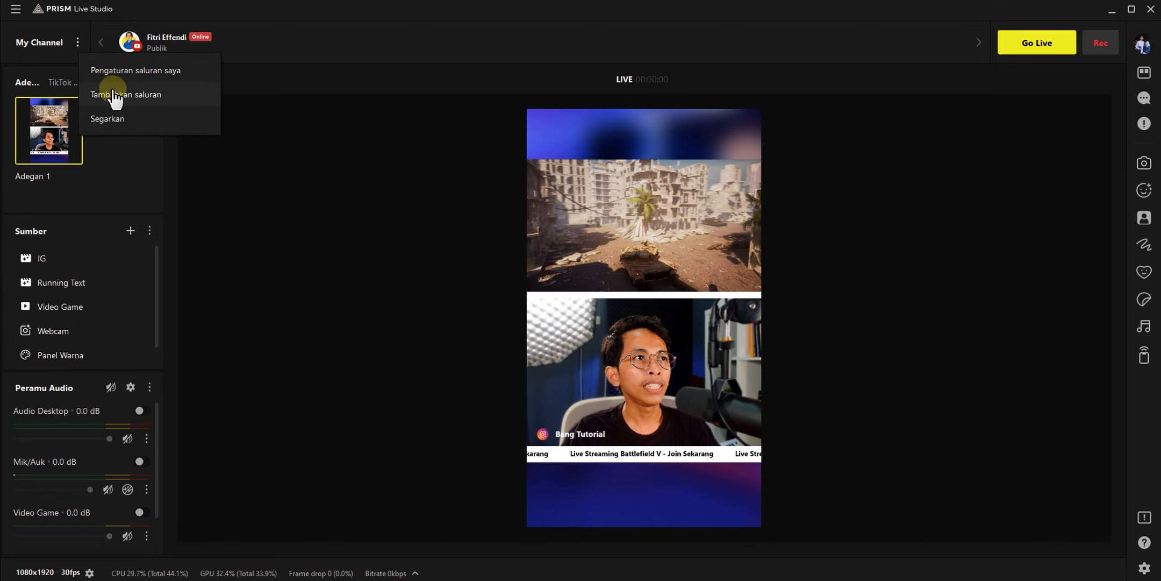
left_click(322, 136)
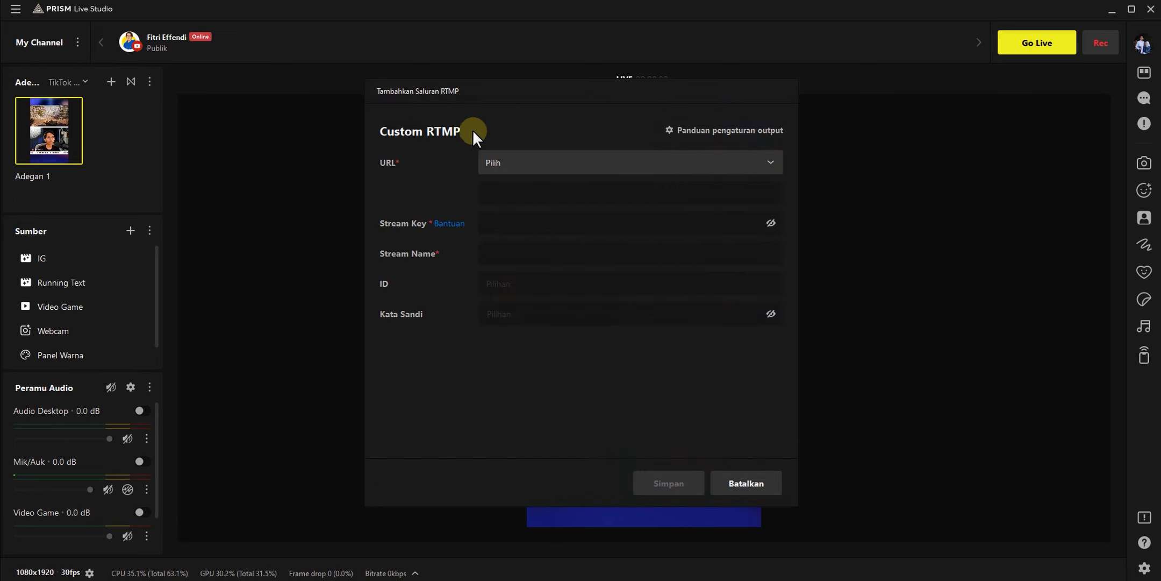
left_click(746, 483)
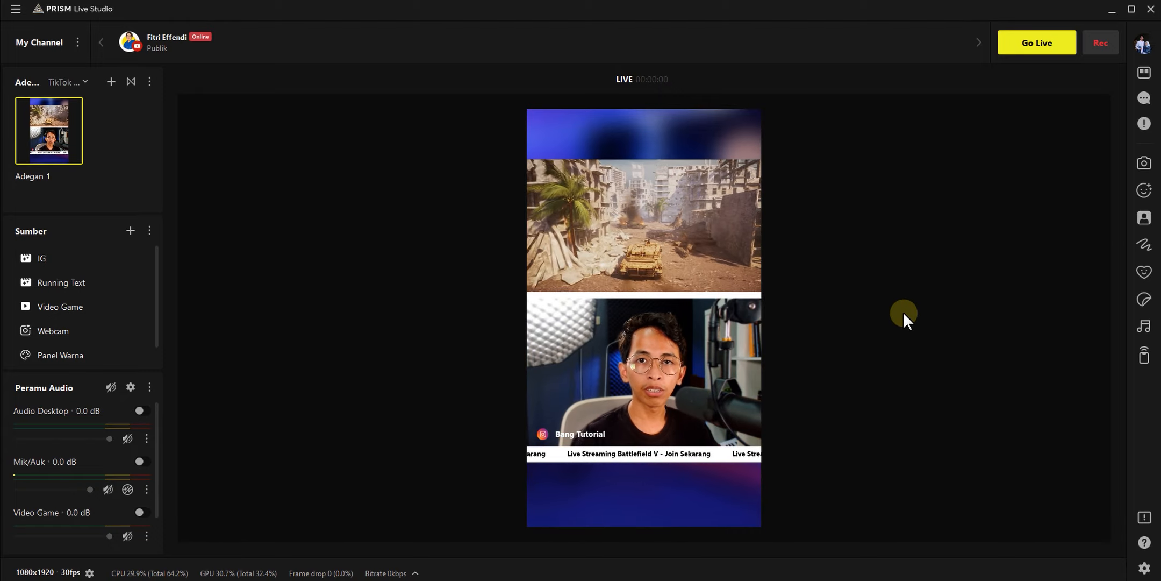
Step: Switch to TikTok LIVE Studio and add a Camera source to the landscape scene using PRISM Live Studio in I420 1920x1080 30 FPS format
left_click(1111, 11)
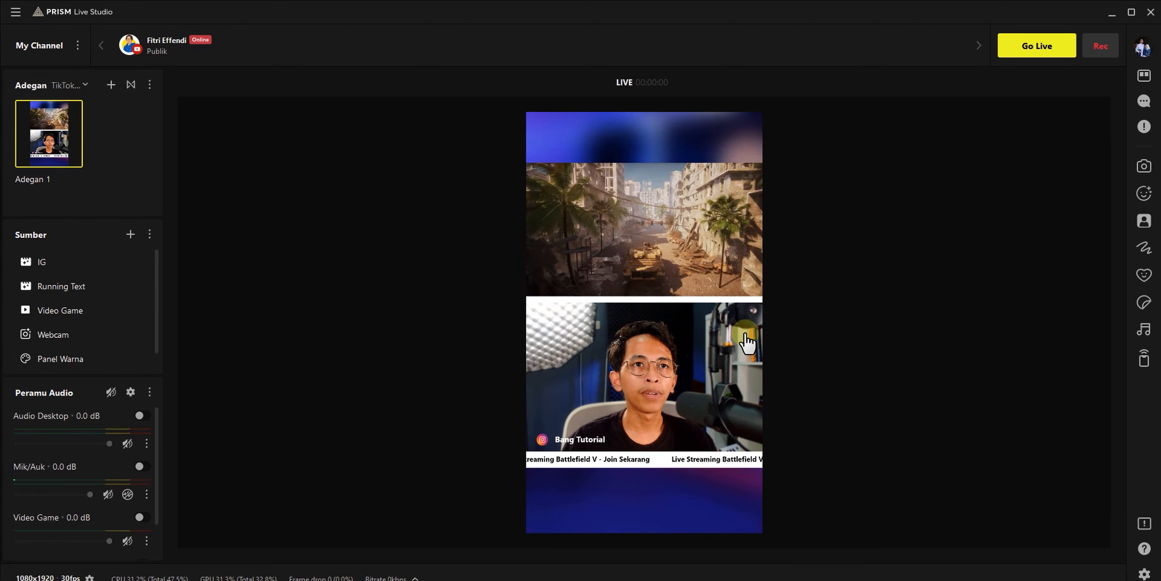
key("alt+Tab")
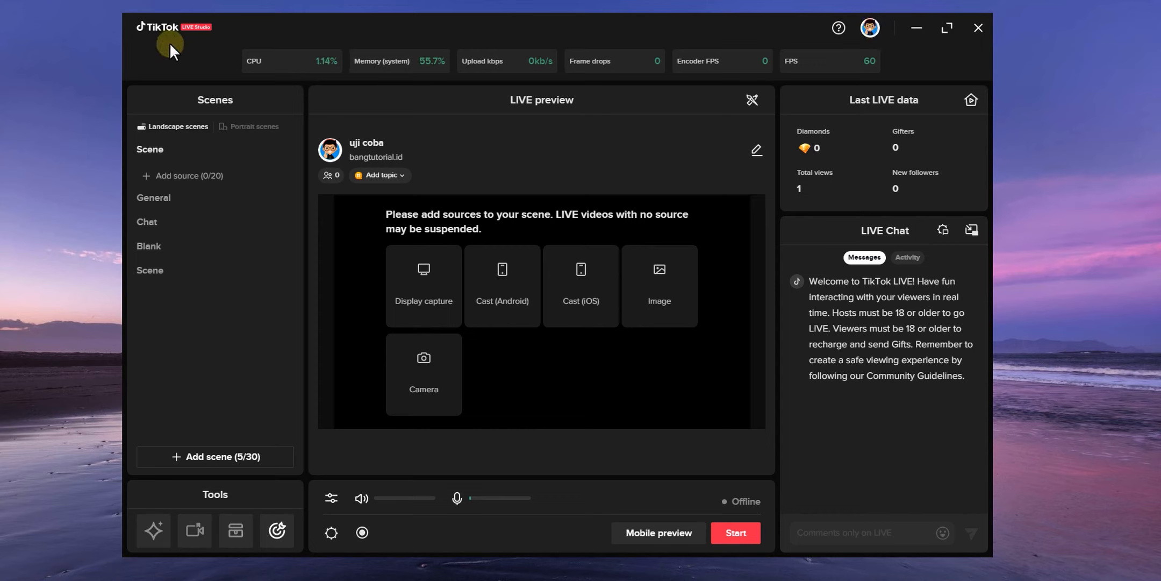
mouse_move(170, 45)
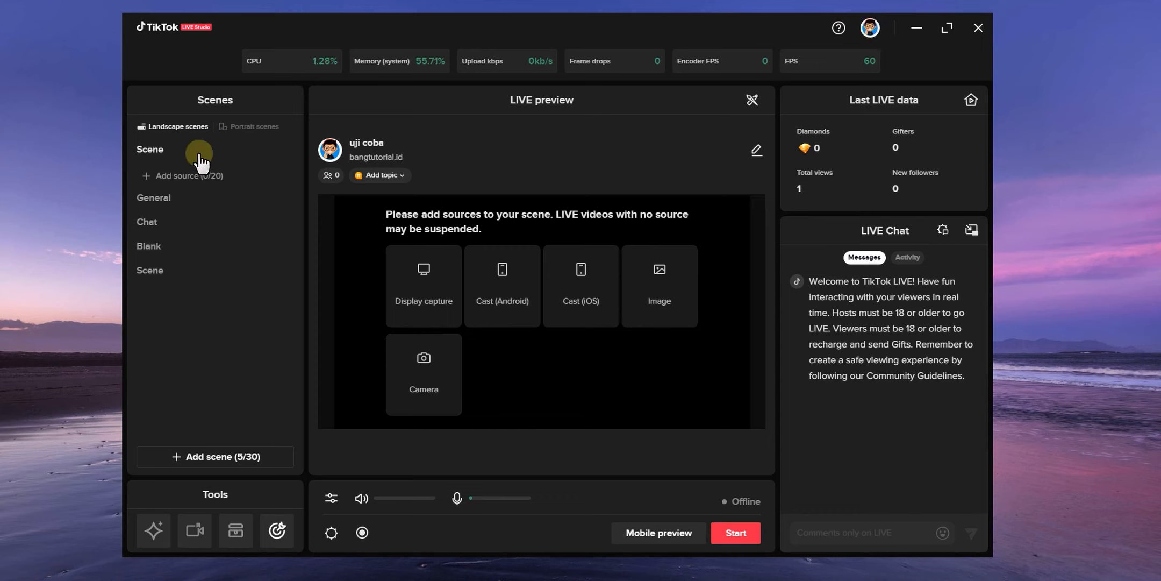
left_click(186, 174)
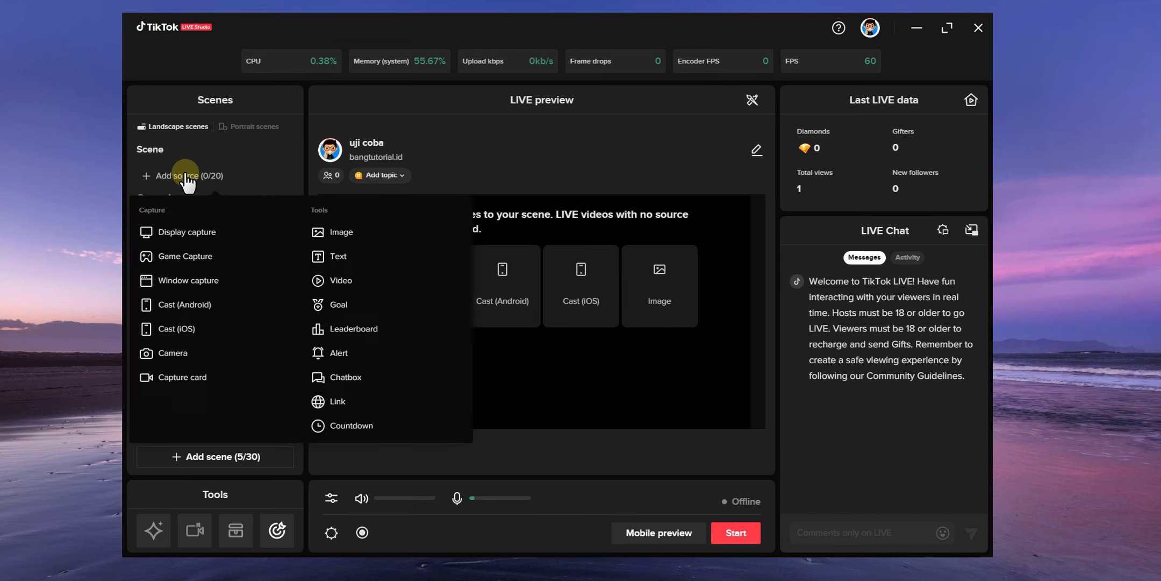
left_click(209, 355)
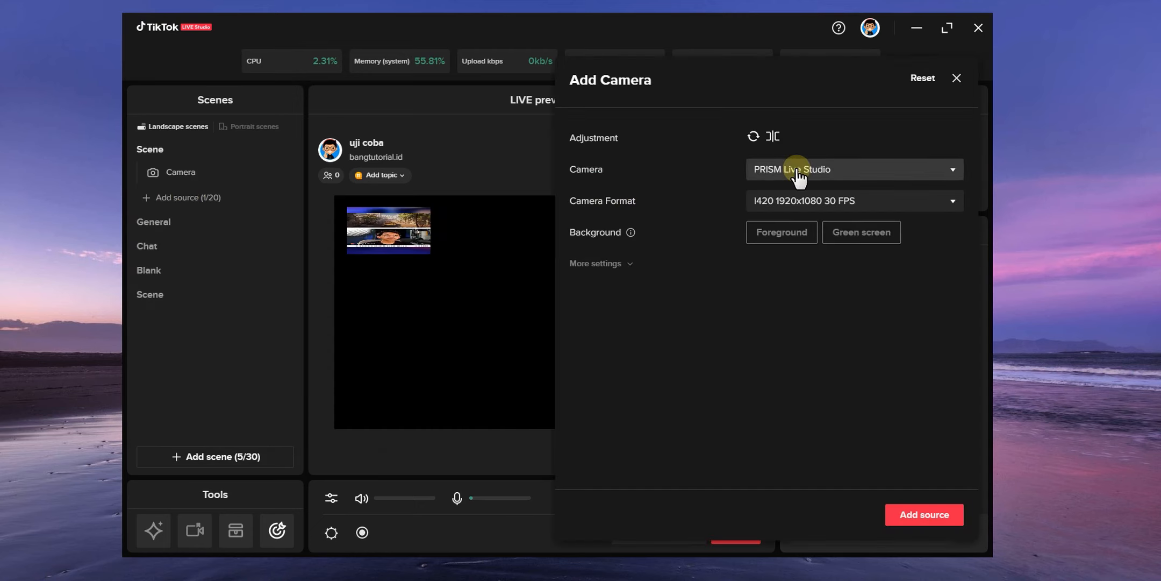
left_click(797, 171)
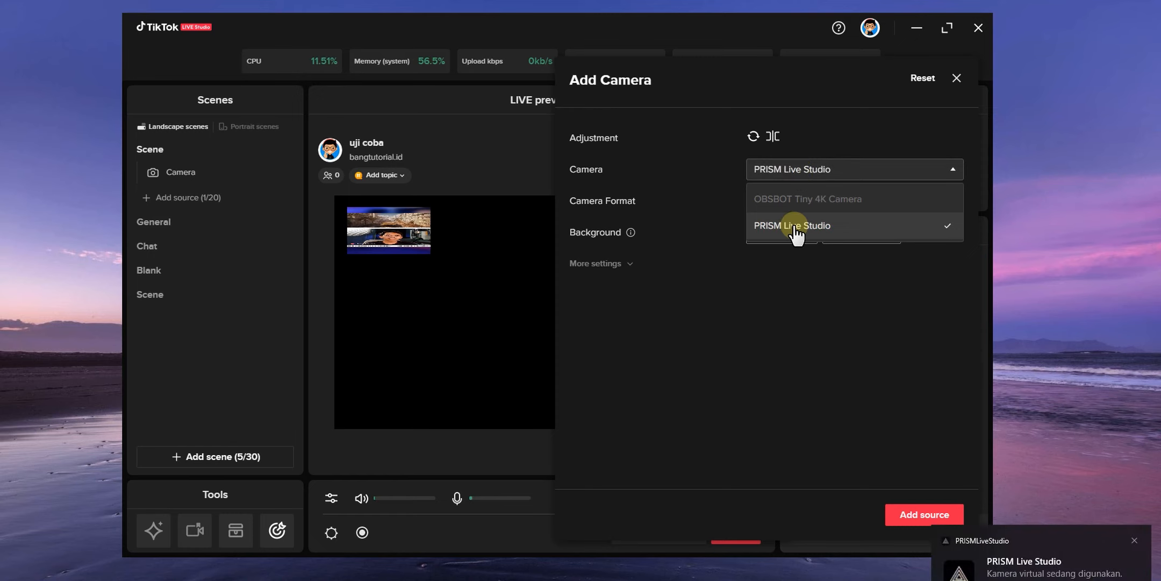
left_click(795, 227)
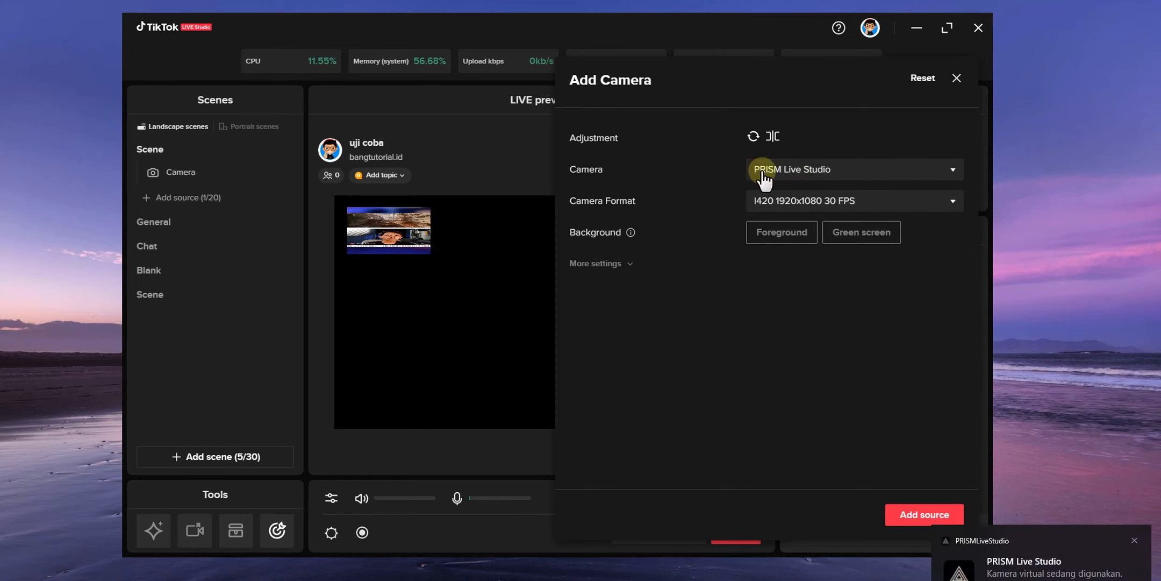
left_click(776, 209)
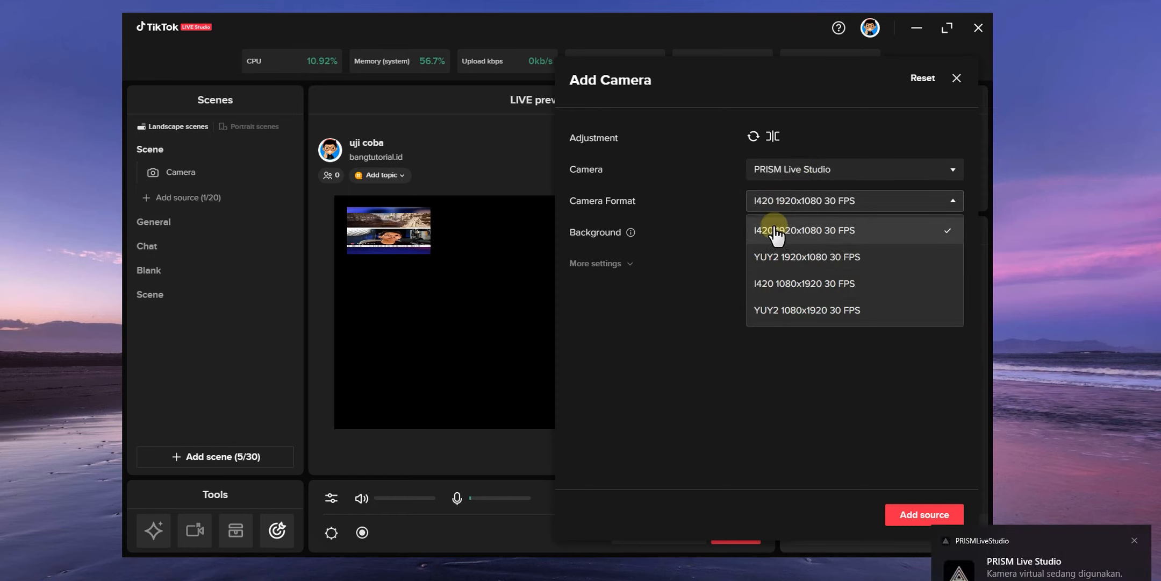
left_click(773, 229)
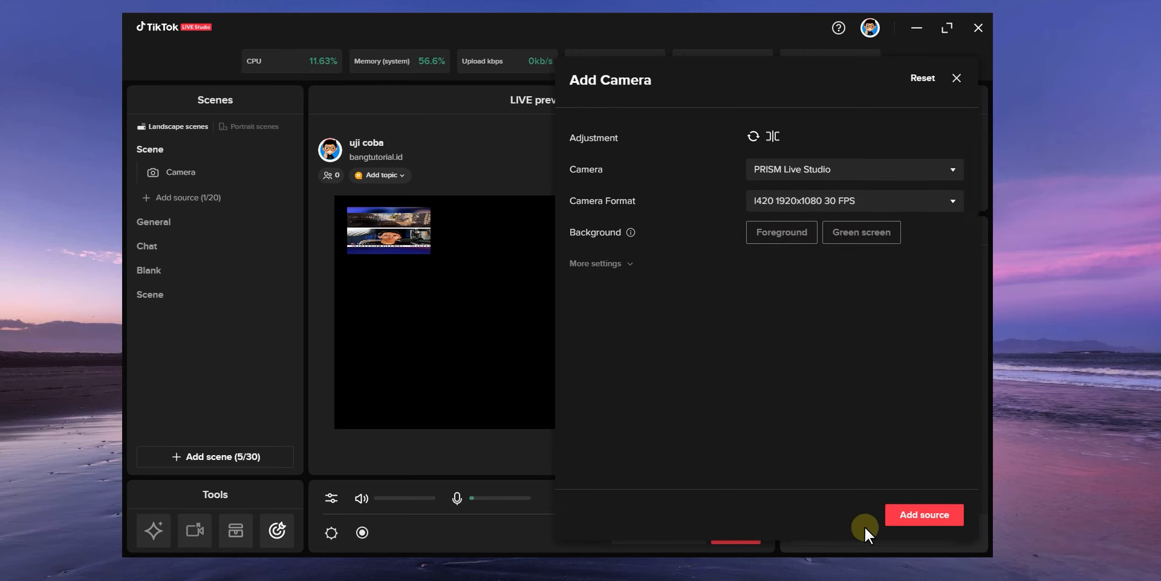
left_click(896, 515)
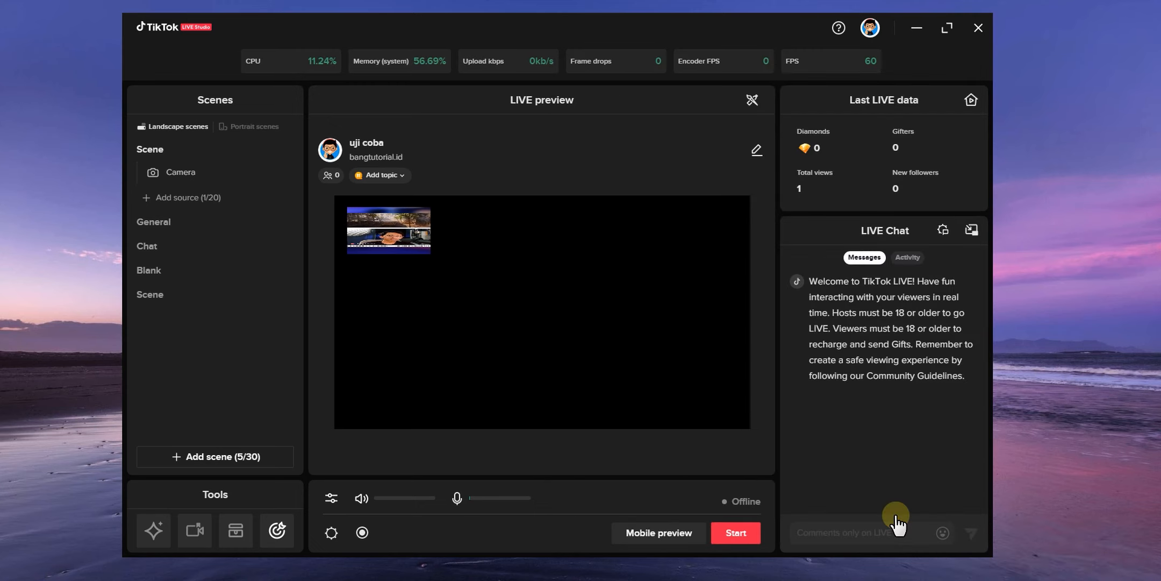
left_click(407, 238)
left_click(434, 289)
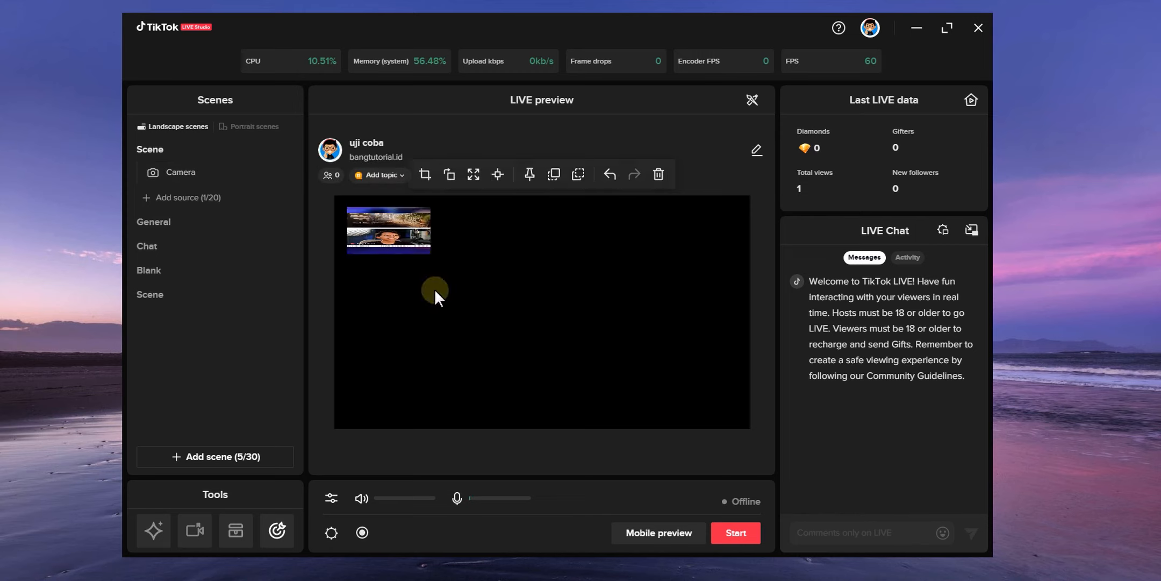